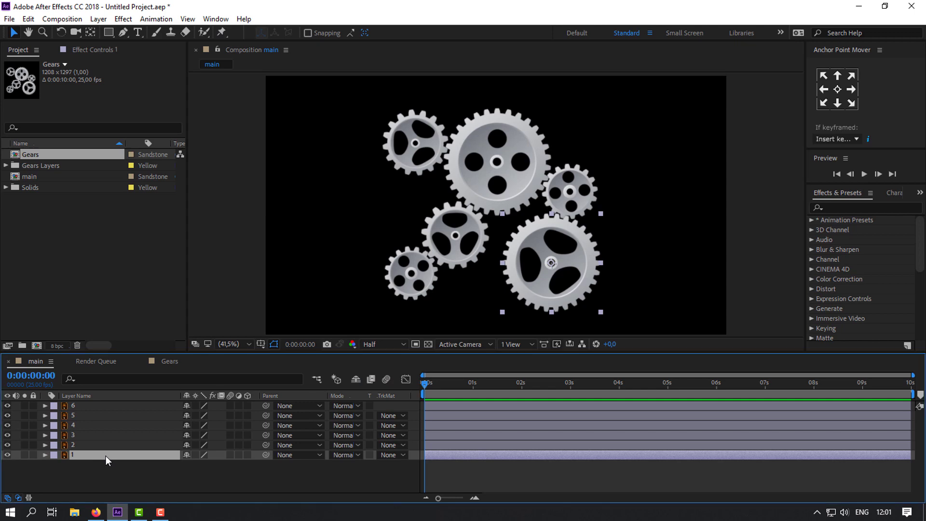
Step: Keyframe layer 1's rotation from 0 at the start to one full revolution at 0:00:07:00
key("r")
left_click(73, 465)
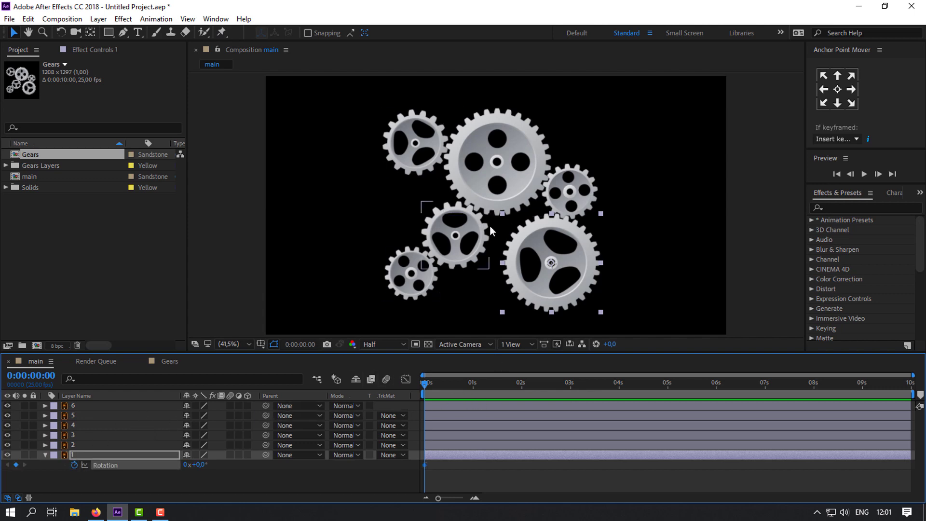
left_click_drag(441, 383, 765, 375)
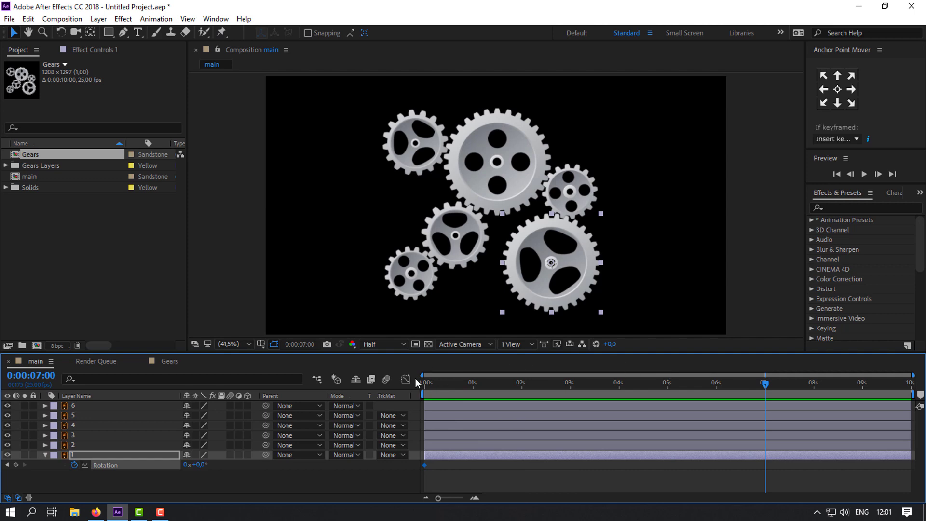
left_click(185, 465)
type("1")
left_click(235, 476)
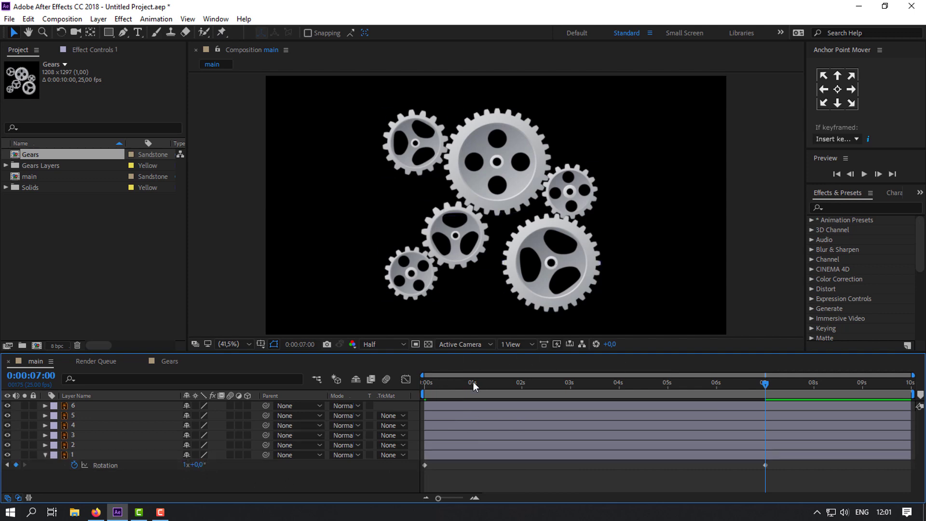
Step: Preview the spin and move layer 1's end rotation keyframe to the last frame, 0:00:09:24
key("Home")
key("space")
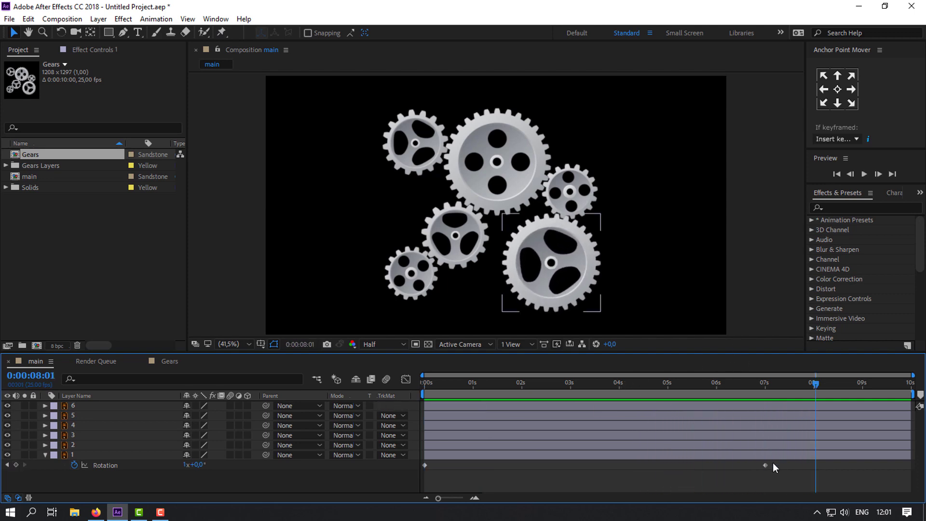
left_click_drag(766, 465, 909, 465)
left_click_drag(905, 386, 919, 391)
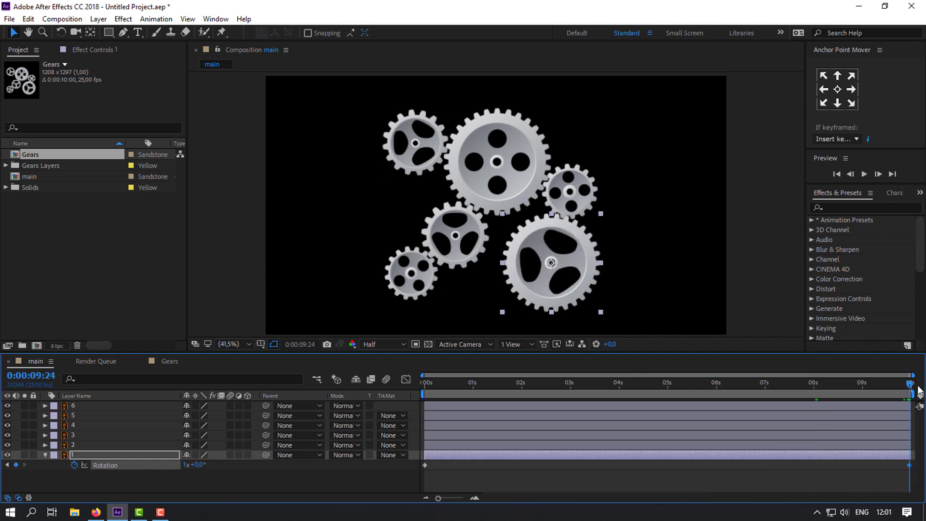
Step: Play back layer 1's slowed rotation from the first frame and return to the start of the timeline
left_click(490, 487)
left_click_drag(499, 385, 433, 391)
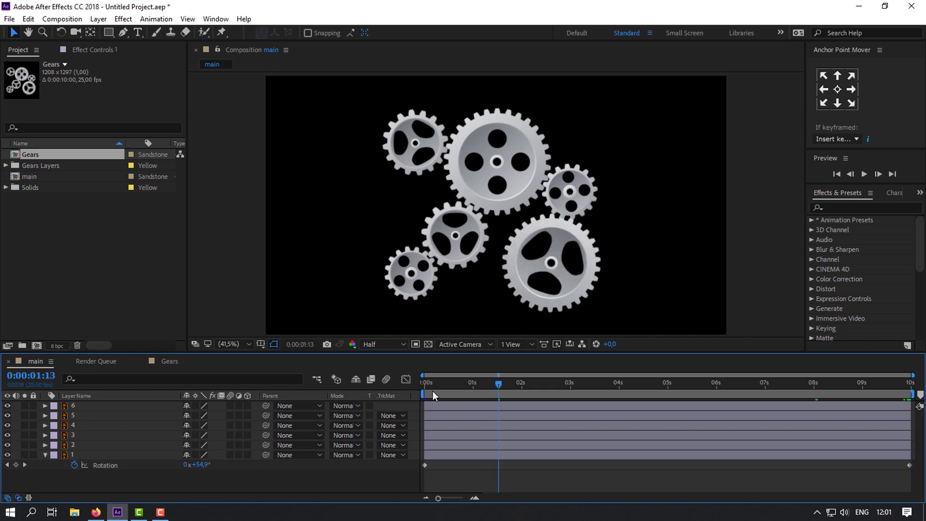
key("space")
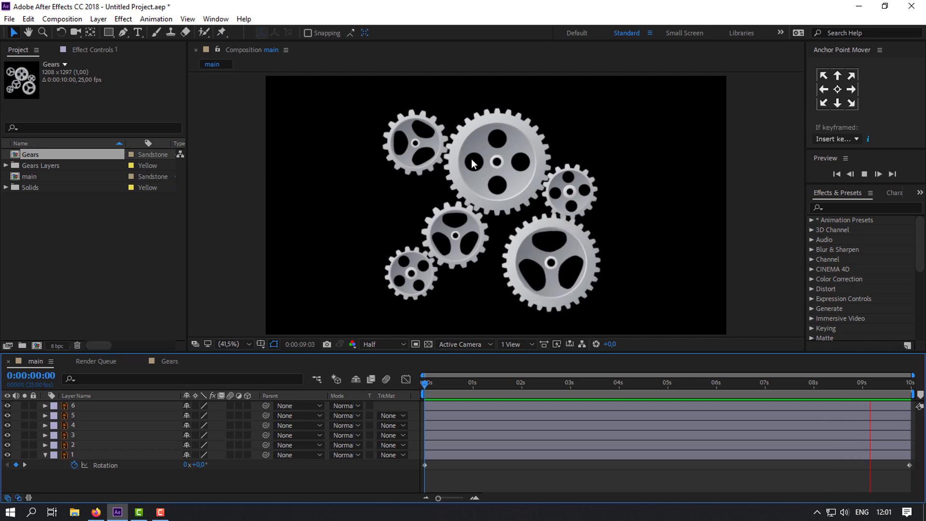
key("space")
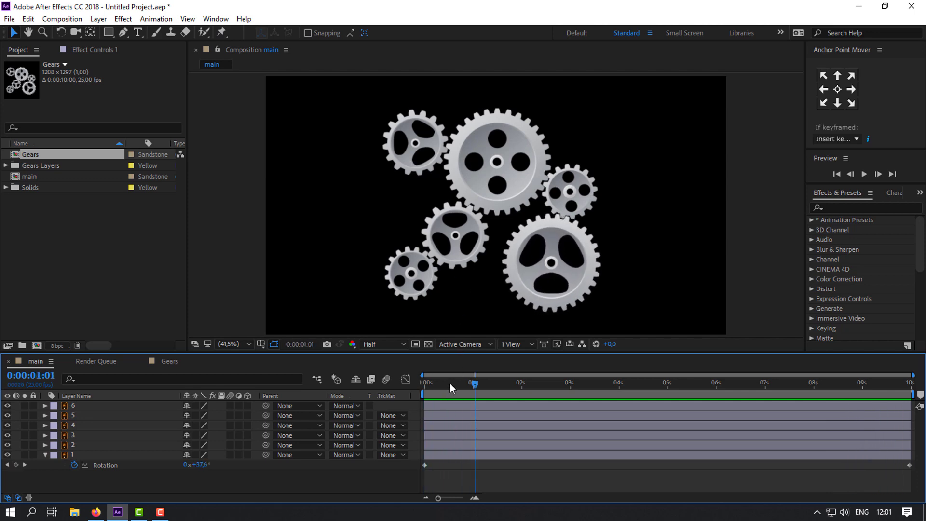
left_click_drag(439, 383, 406, 390)
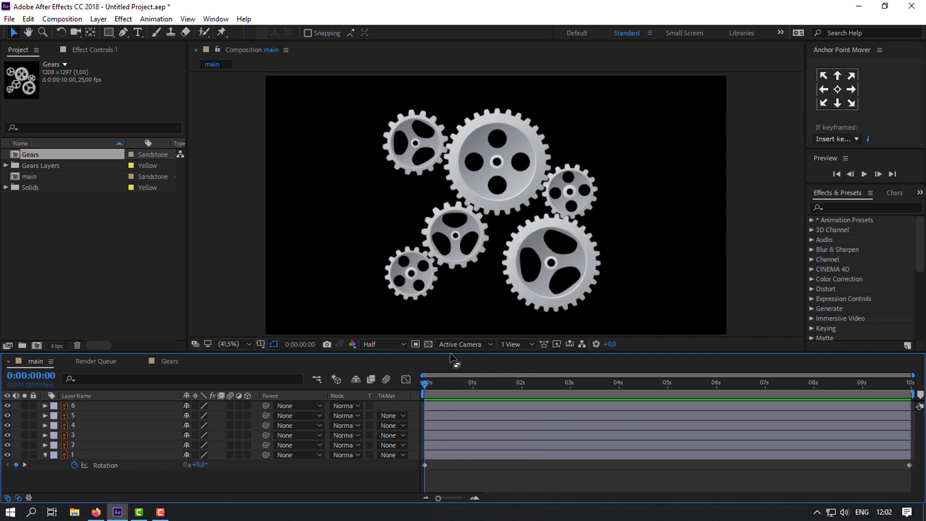
Step: Keyframe layer 2's rotation from 0 at the start to minus one revolution at 0:00:09:24
left_click(574, 192)
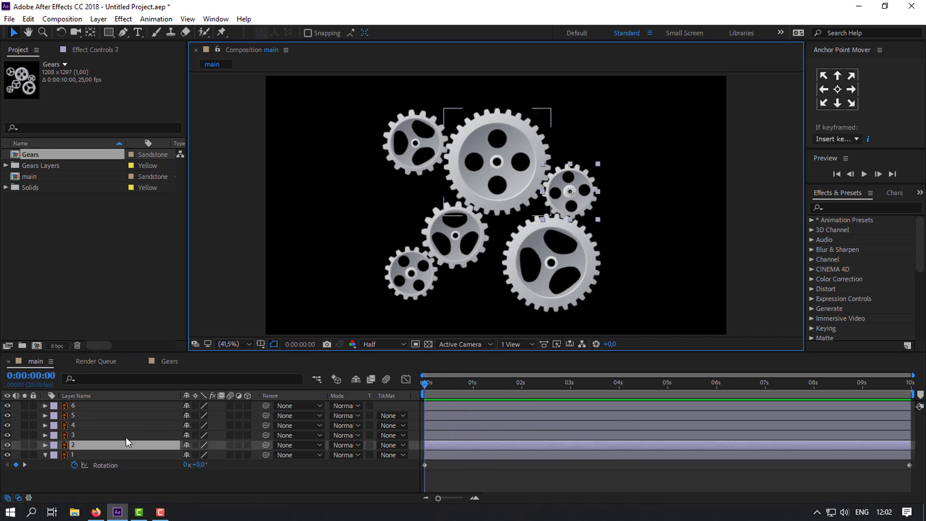
key("r")
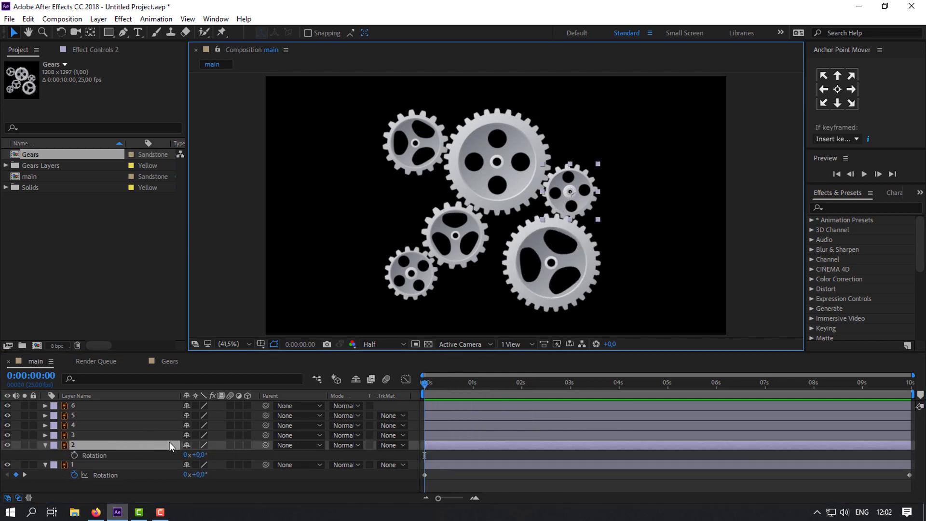
left_click(74, 455)
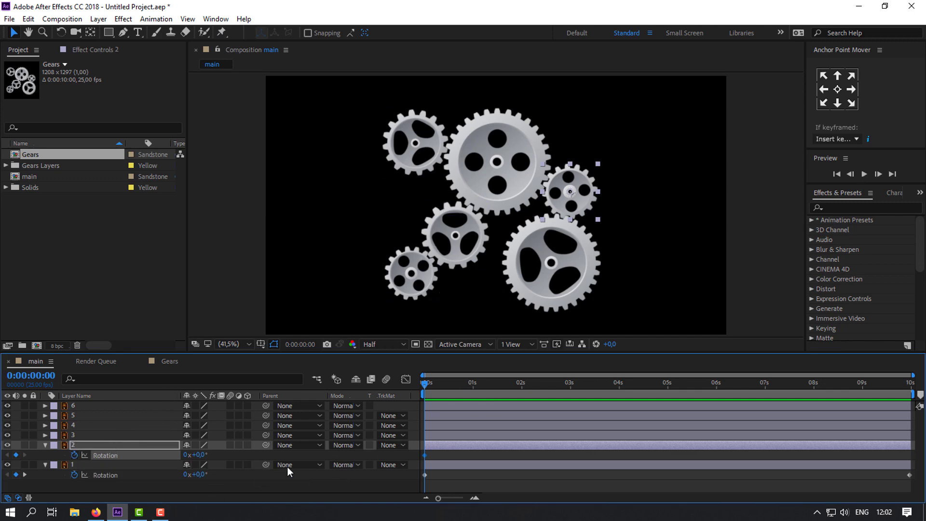
left_click_drag(424, 384, 916, 381)
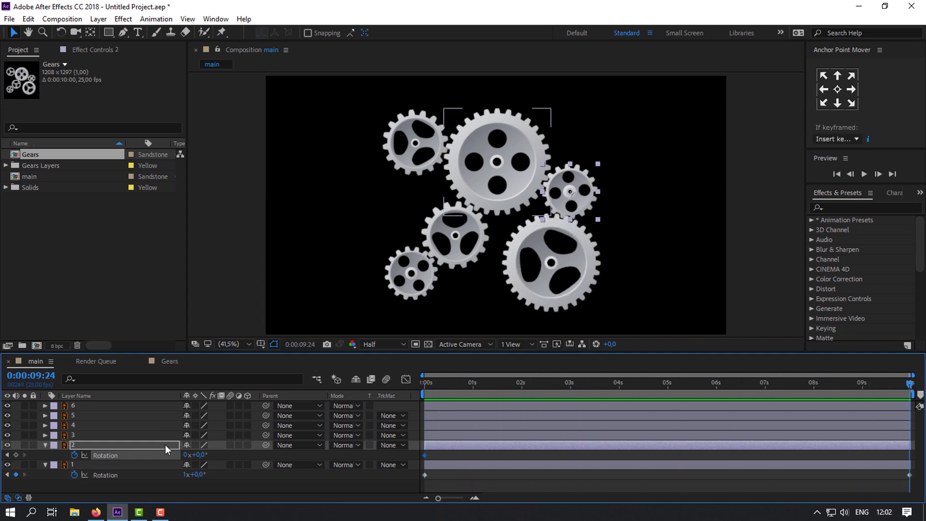
left_click_drag(201, 455, 4, 463)
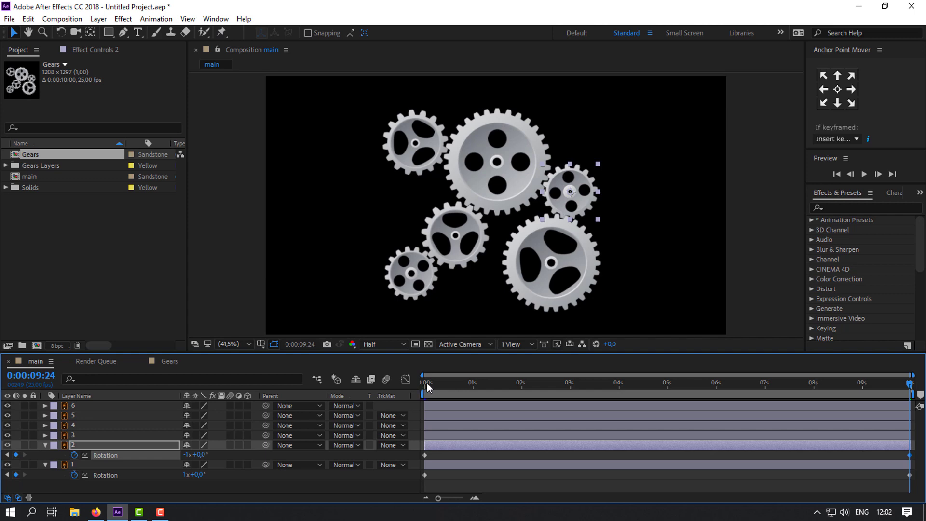
Step: Set layer 2's end rotation keyframe at 0:00:09:24 to -359°
left_click_drag(427, 383, 912, 407)
left_click_drag(197, 459, 201, 459)
left_click_drag(870, 381, 398, 375)
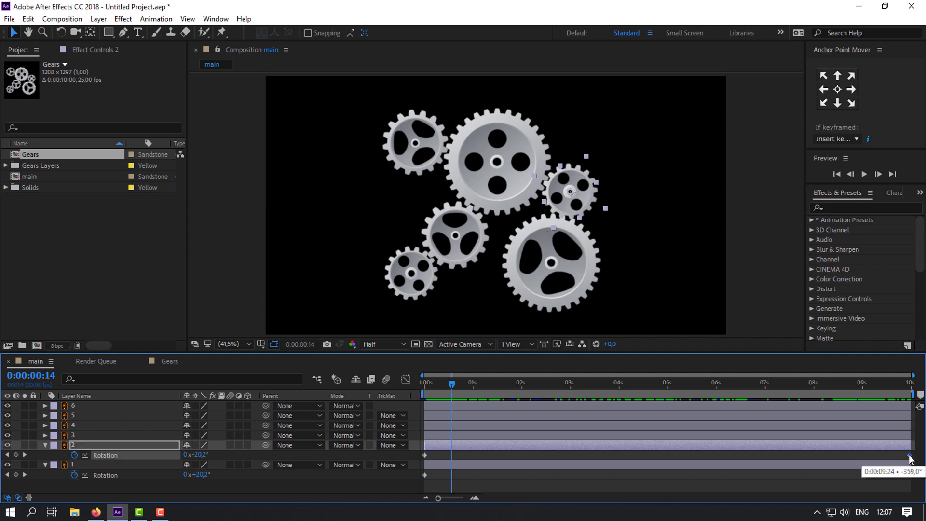
Step: Speed up layer 2 by moving its end rotation keyframe to about 5.4 seconds, previewing how it meshes with layer 1
left_click_drag(900, 456, 880, 458)
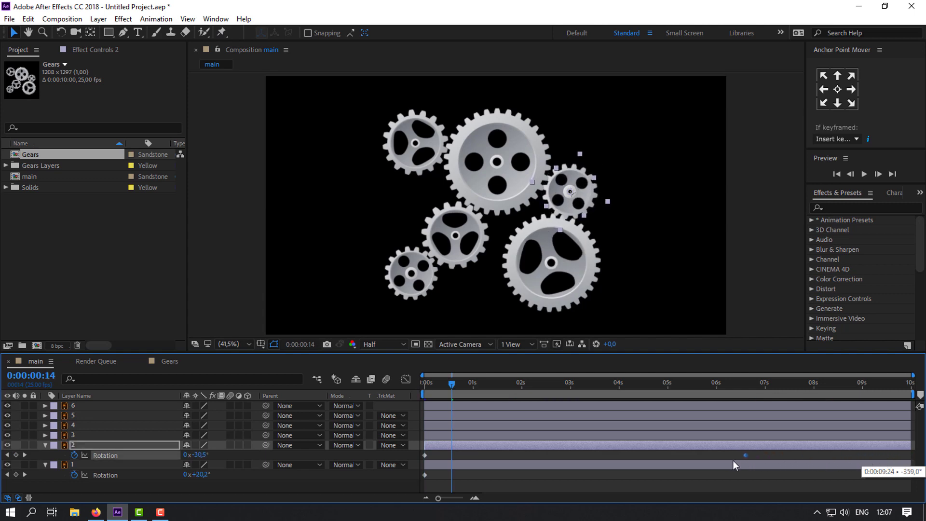
left_click_drag(711, 461, 704, 460)
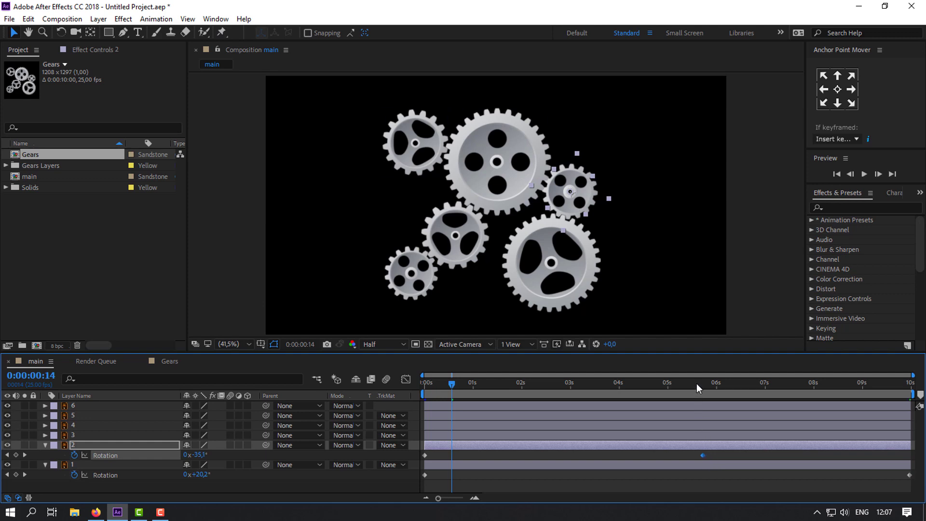
left_click_drag(697, 383, 405, 403)
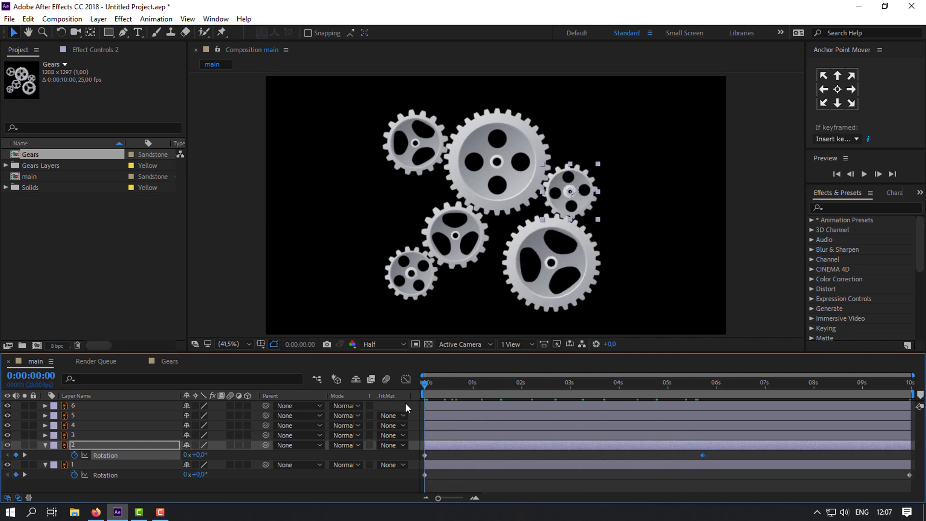
key("space")
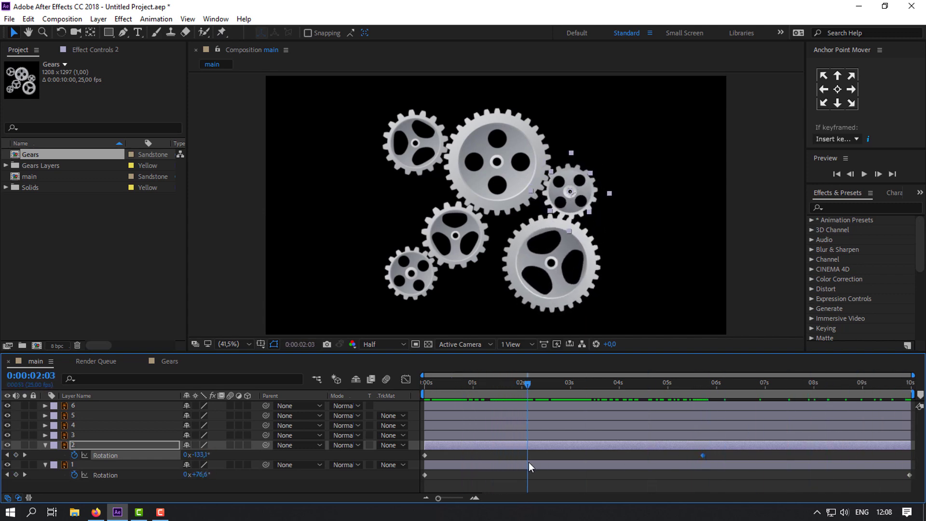
left_click_drag(702, 455, 687, 458)
left_click_drag(529, 386, 727, 421)
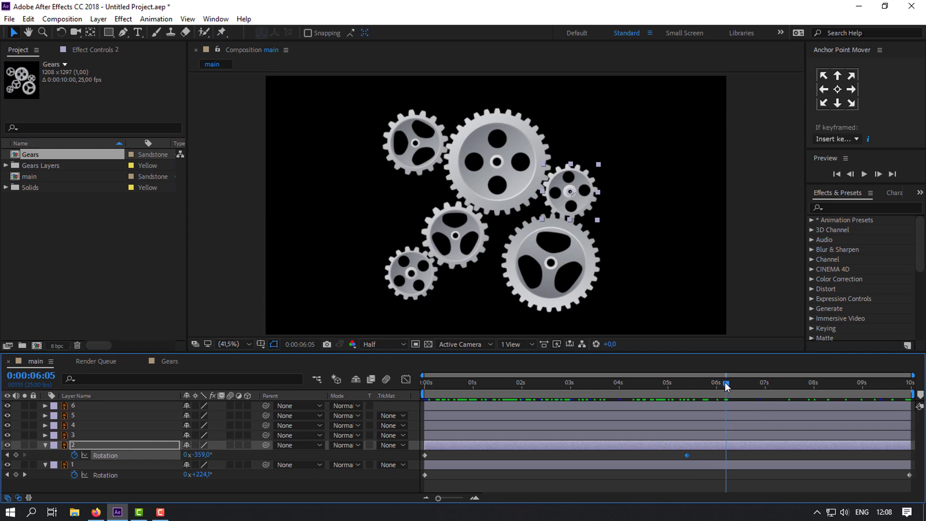
left_click_drag(725, 382, 423, 407)
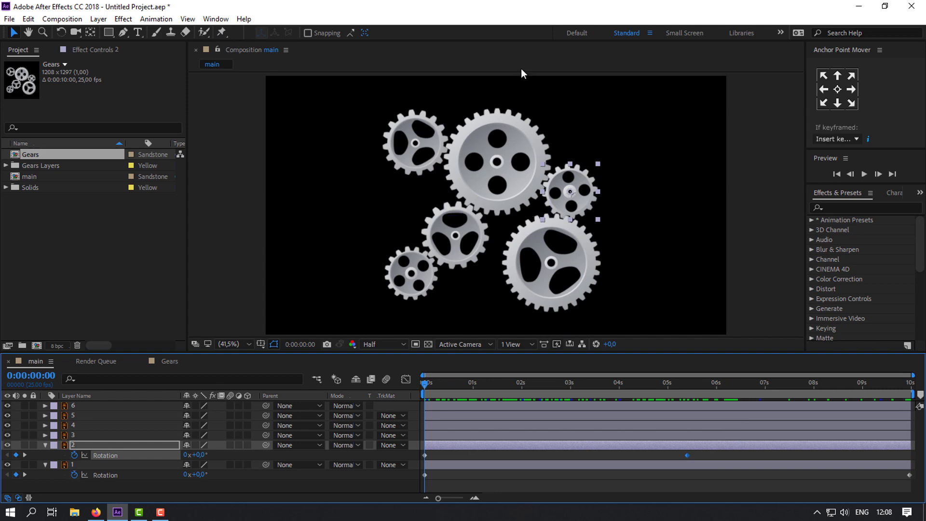
Step: Keyframe layer 3's rotation from 0 at the start to one full revolution at 0:00:09:24
left_click(513, 136)
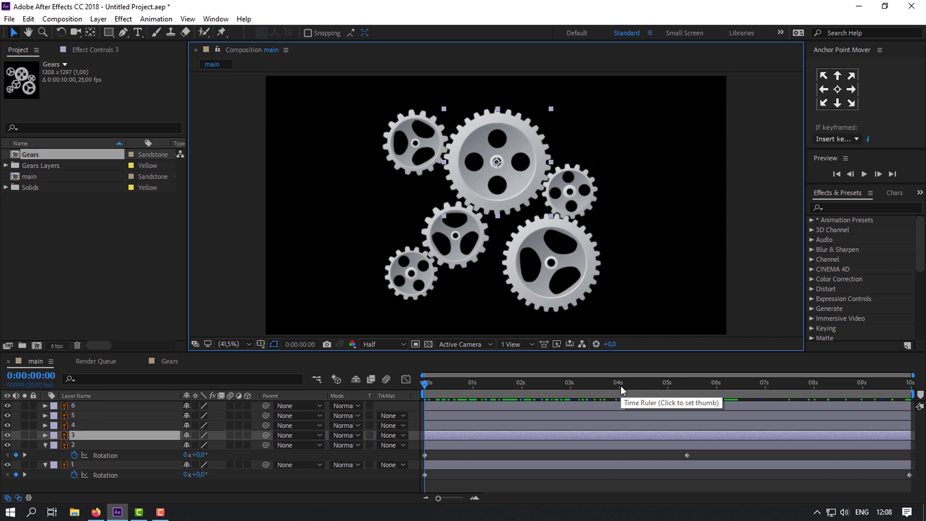
left_click_drag(621, 390, 390, 416)
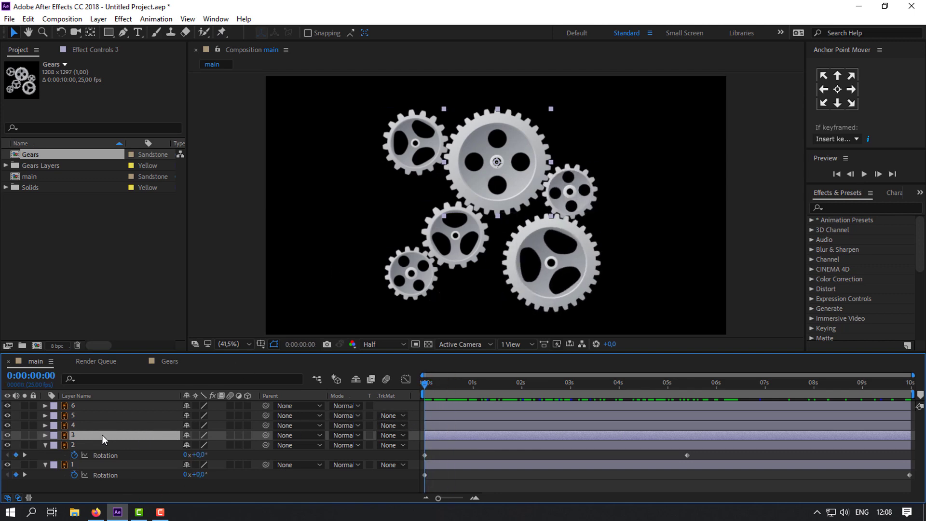
key("r")
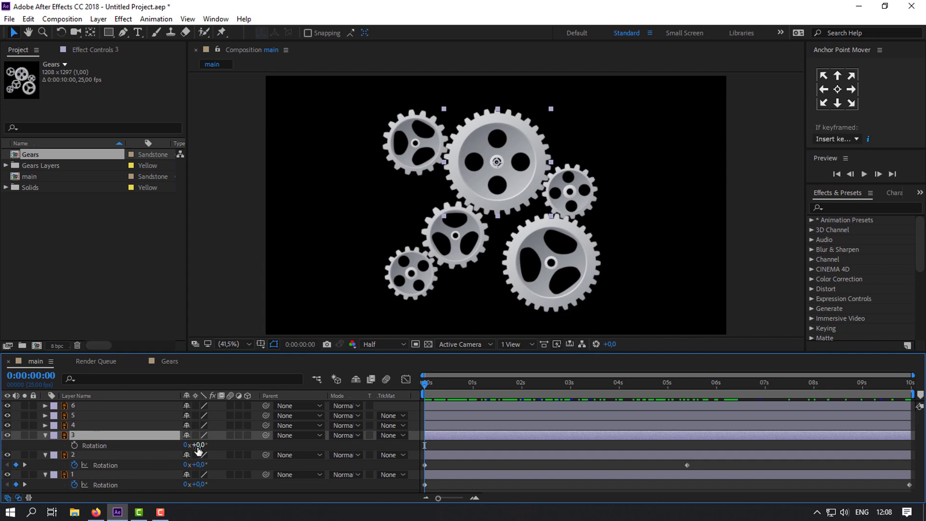
left_click(72, 446)
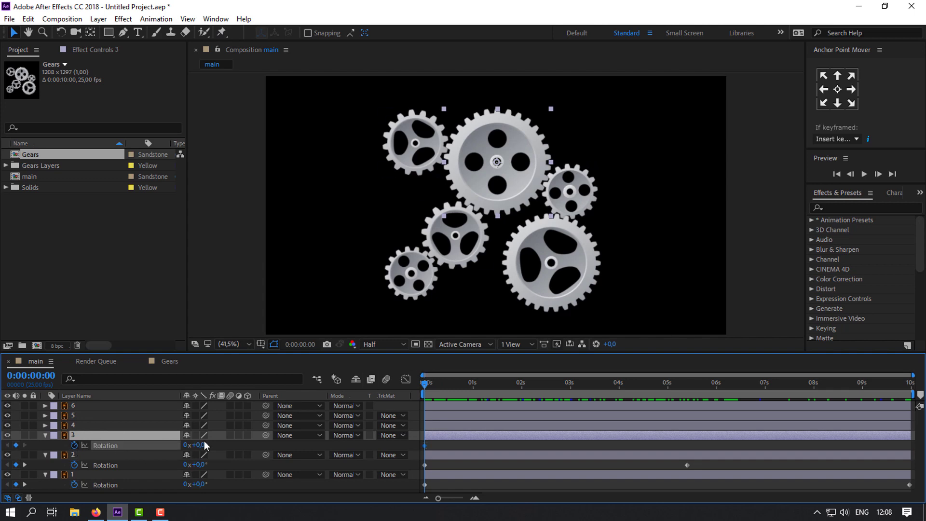
left_click(576, 382)
left_click_drag(609, 389, 912, 406)
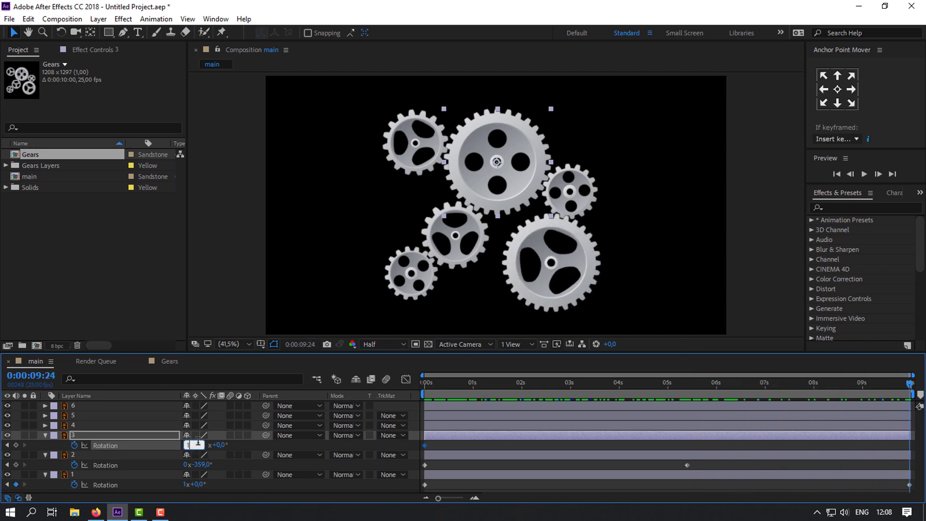
key("Return")
Step: Play the animation and examine up close how the teeth of gears 1, 2 and 3 mesh over the first two seconds
left_click(424, 380)
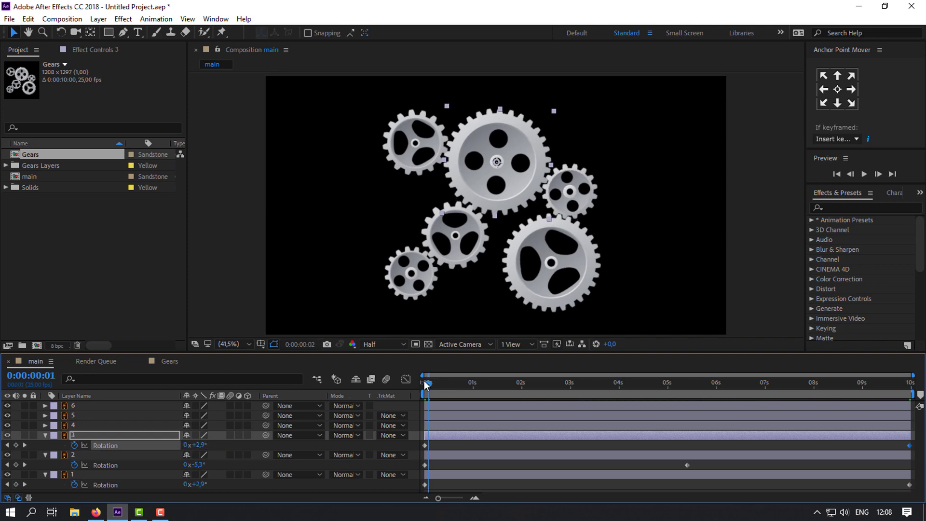
key("space")
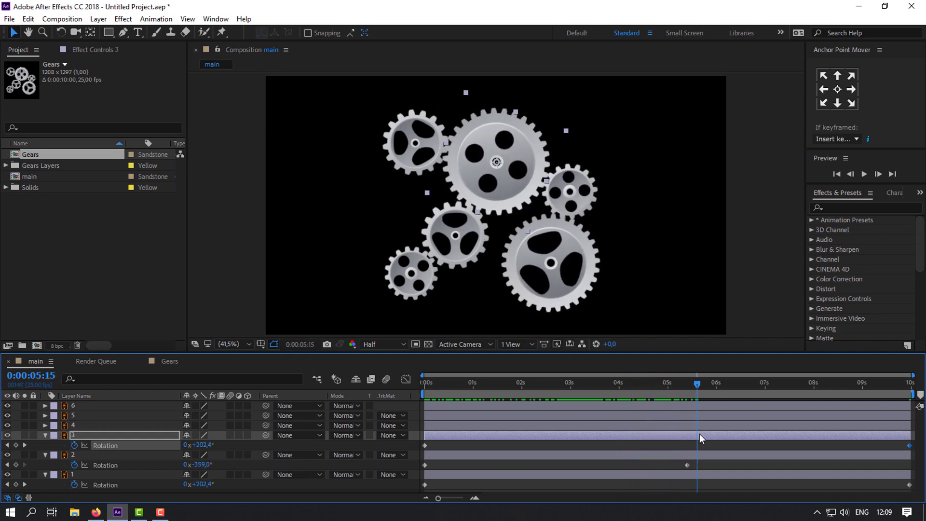
key("space")
left_click_drag(551, 443, 415, 443)
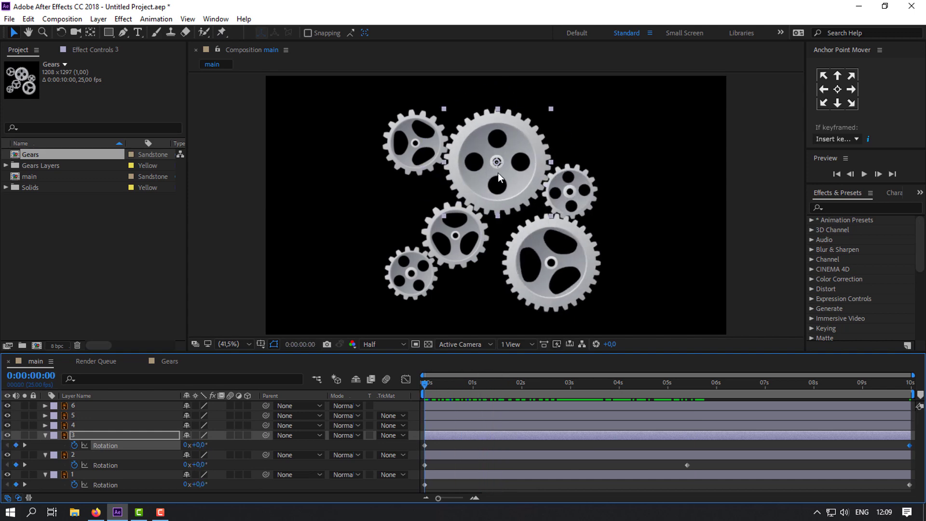
scroll(498, 172, "up", 1)
key("space")
left_click_drag(497, 182, 528, 189)
scroll(506, 169, "up", 2)
key("space")
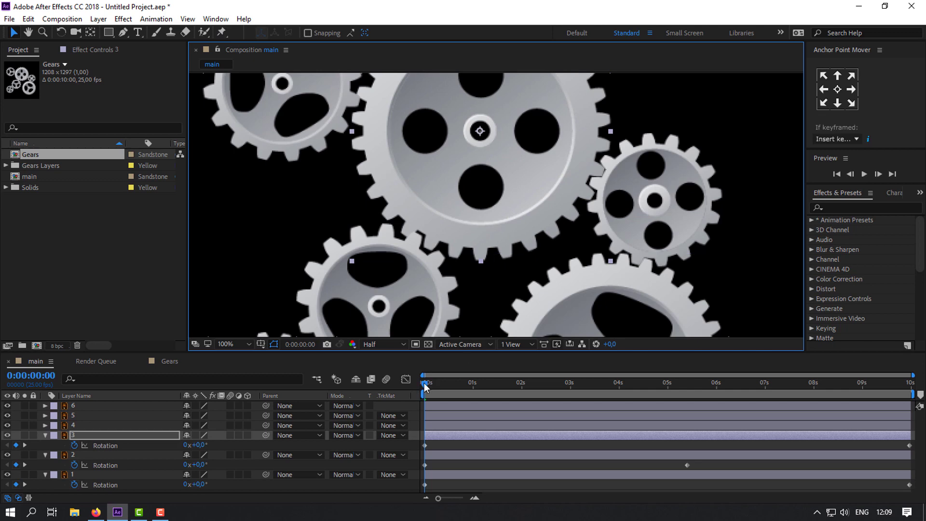
left_click_drag(424, 383, 520, 423)
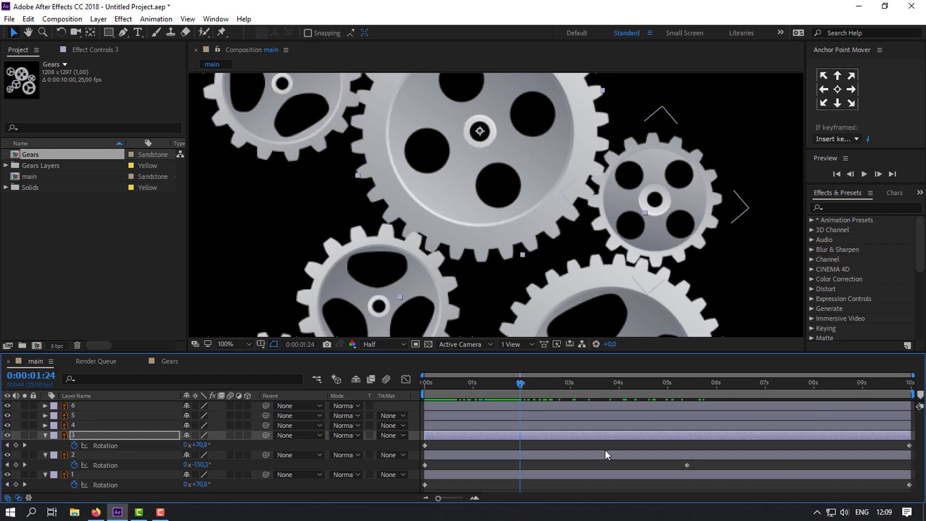
Step: Extend the main composition's duration to 20 seconds and show the timeline past the 10-second mark
key("ctrl+k")
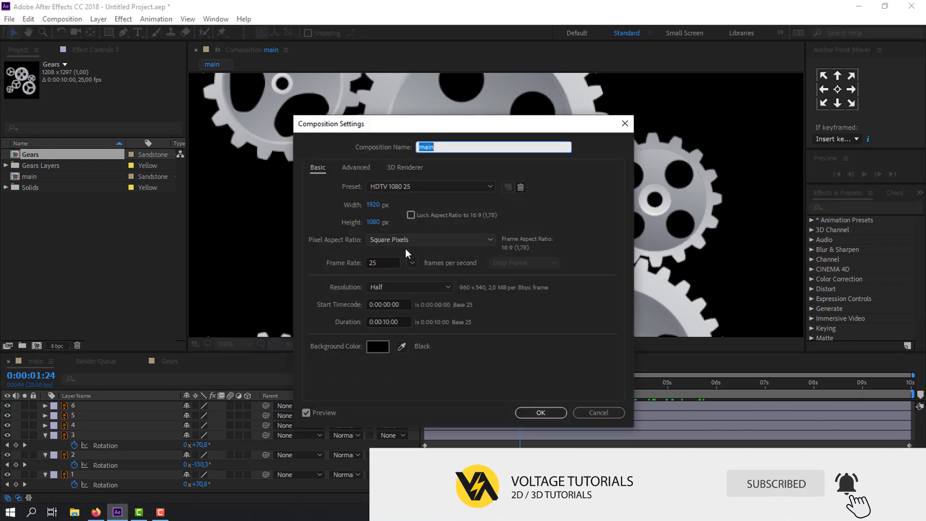
left_click(388, 322)
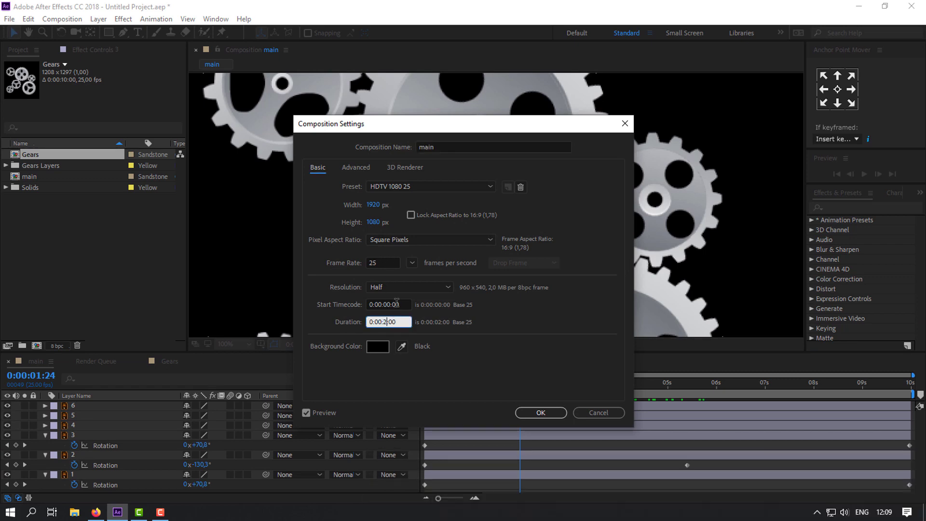
key("Return")
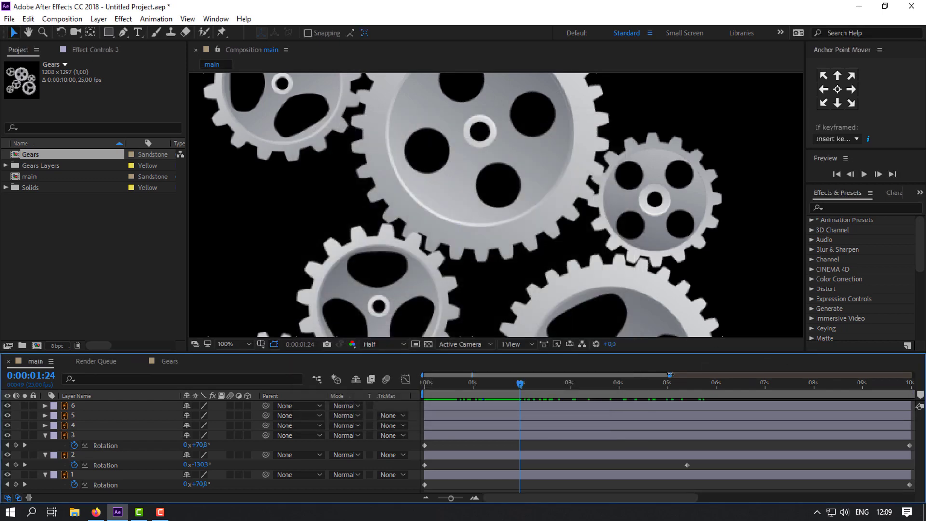
left_click_drag(664, 373, 737, 385)
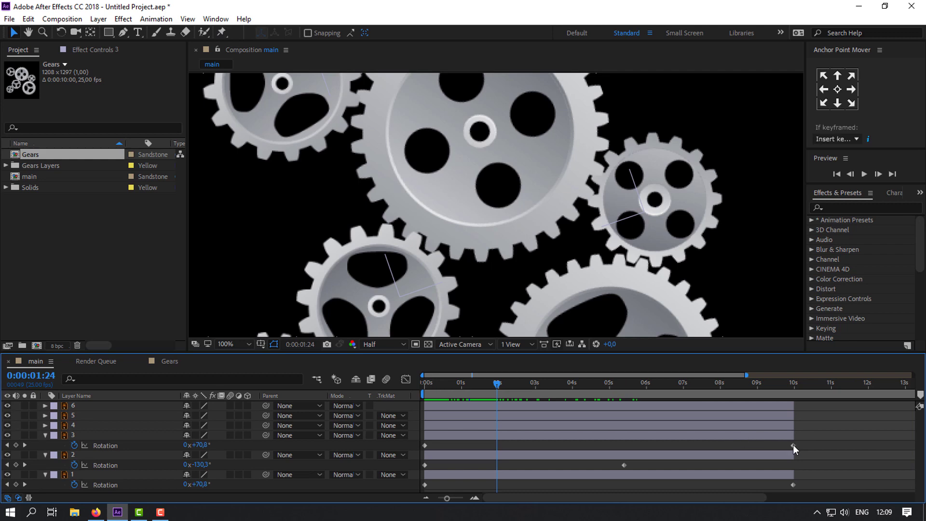
Step: Slow layer 3 by moving its end rotation keyframe to about 10.2 seconds, previewing how its teeth mesh with the neighbouring gears
left_click_drag(793, 445, 810, 448)
left_click_drag(498, 383, 548, 420)
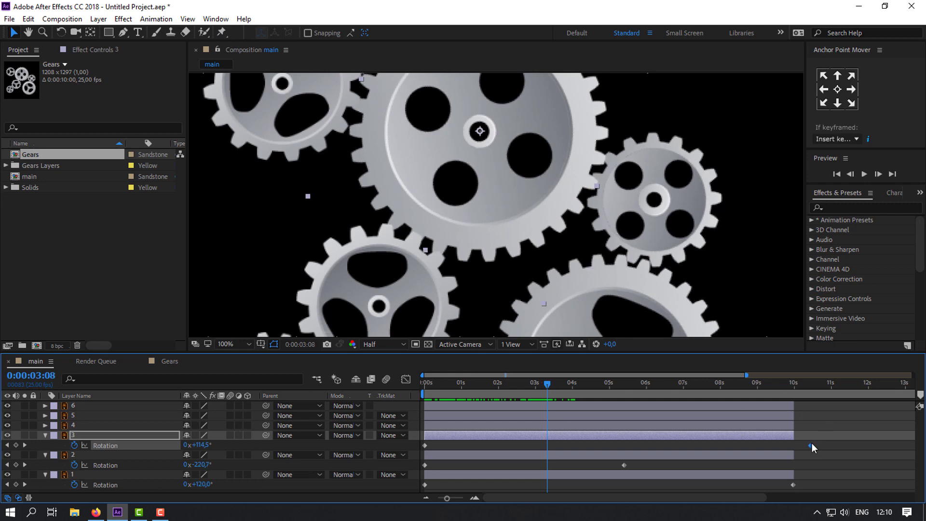
left_click_drag(812, 444, 818, 445)
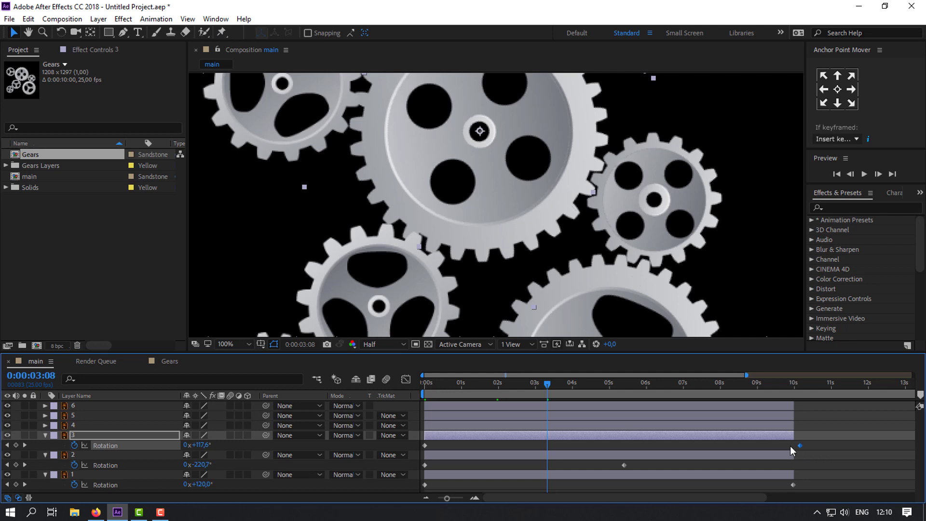
left_click_drag(535, 382, 635, 430)
Step: At the start of the timeline, shift gear 6 slightly to the right so its teeth fit between those of gear 3
left_click_drag(449, 237, 529, 174)
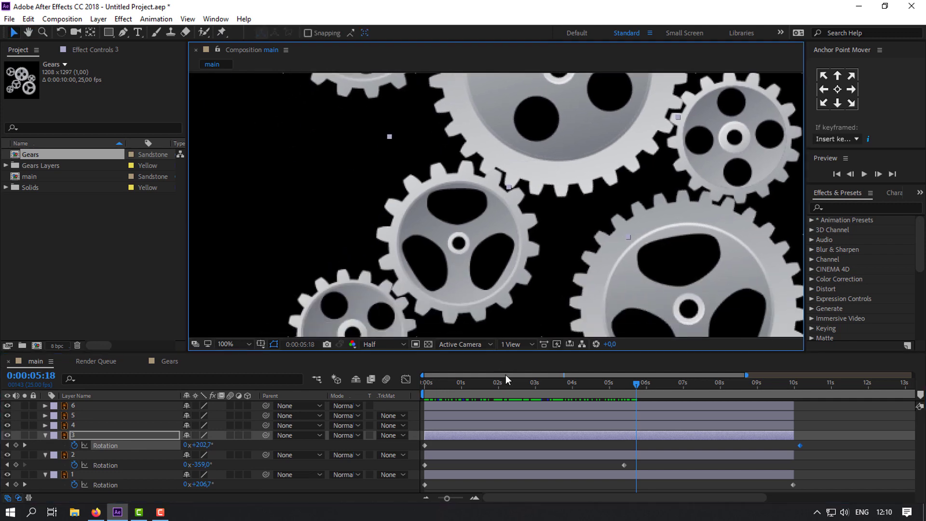
left_click(361, 395)
key("Home")
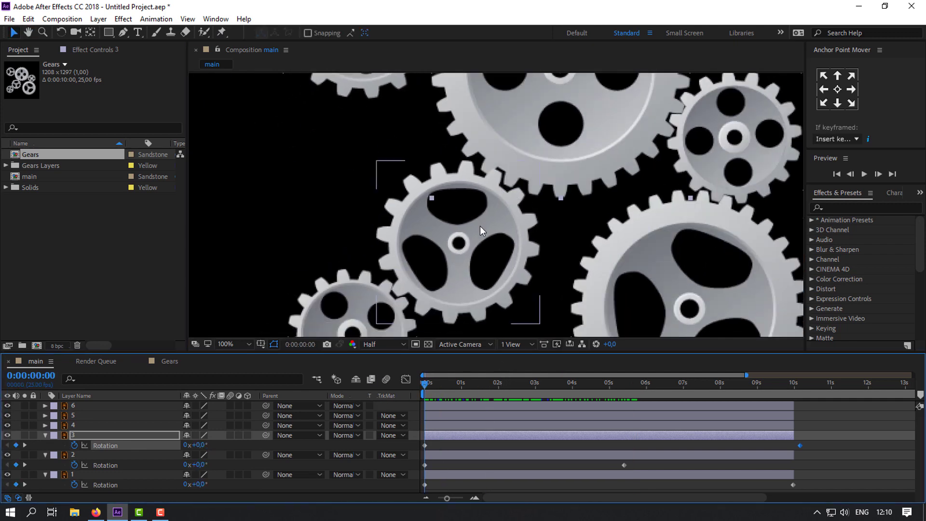
left_click(469, 252)
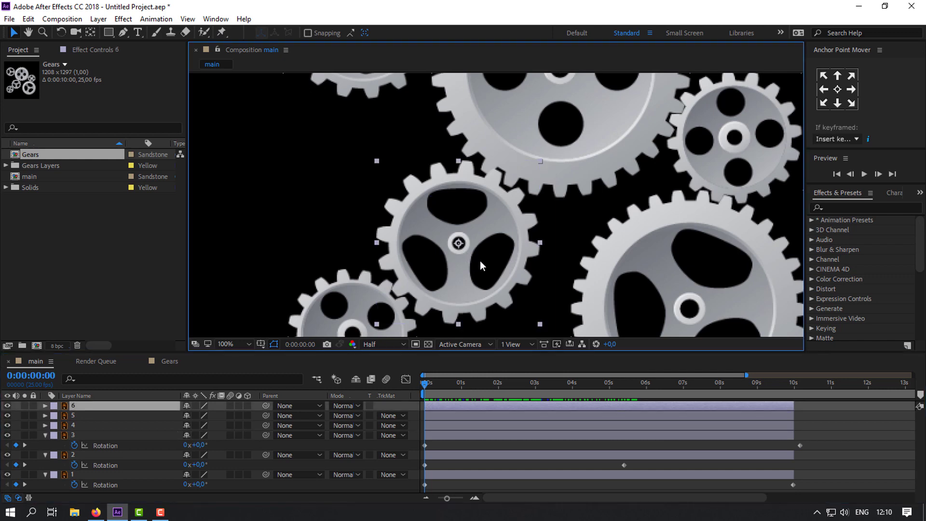
left_click_drag(480, 262, 483, 265)
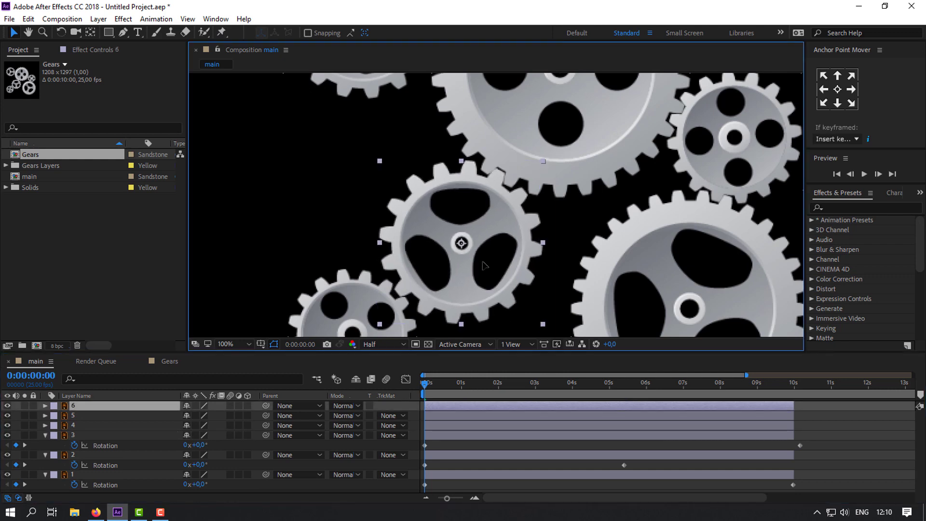
key("Return")
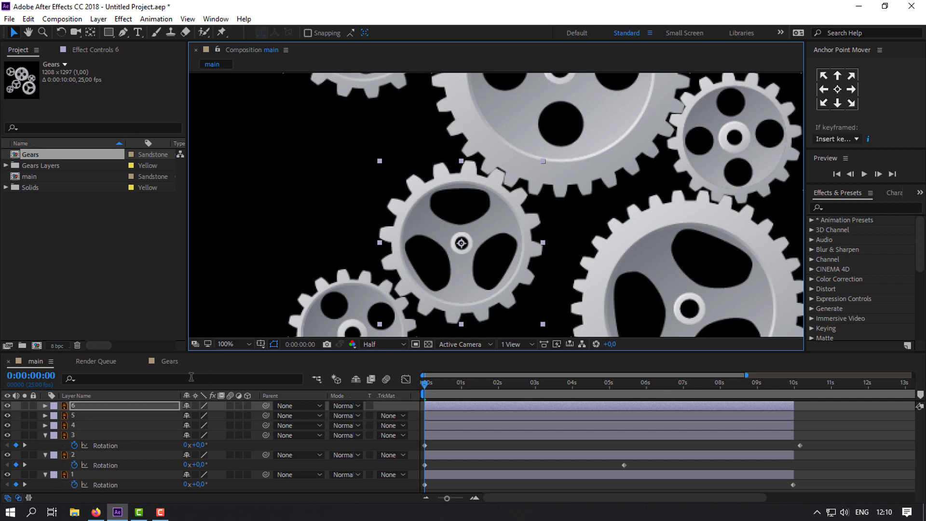
Step: Keyframe layer 6's rotation from 0 at the start to -1 revolution at 0:00:09:24
left_click(121, 409)
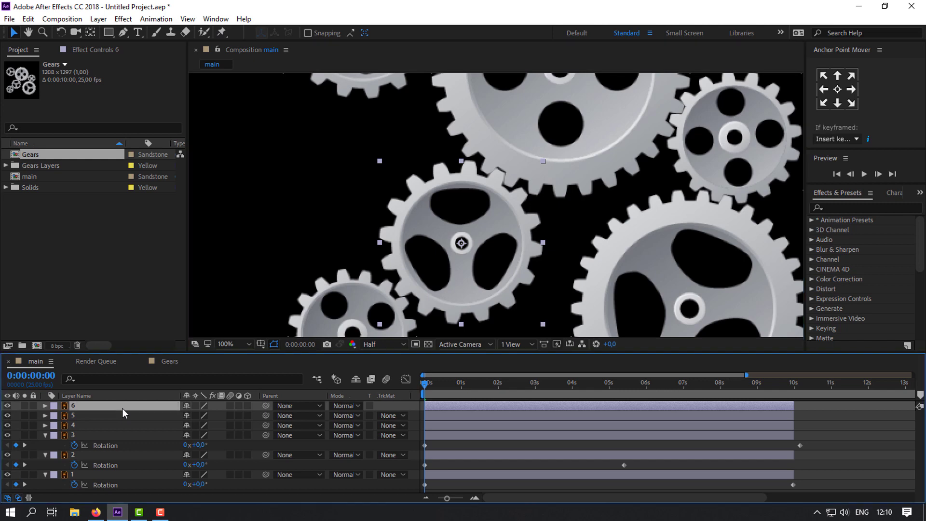
key("r")
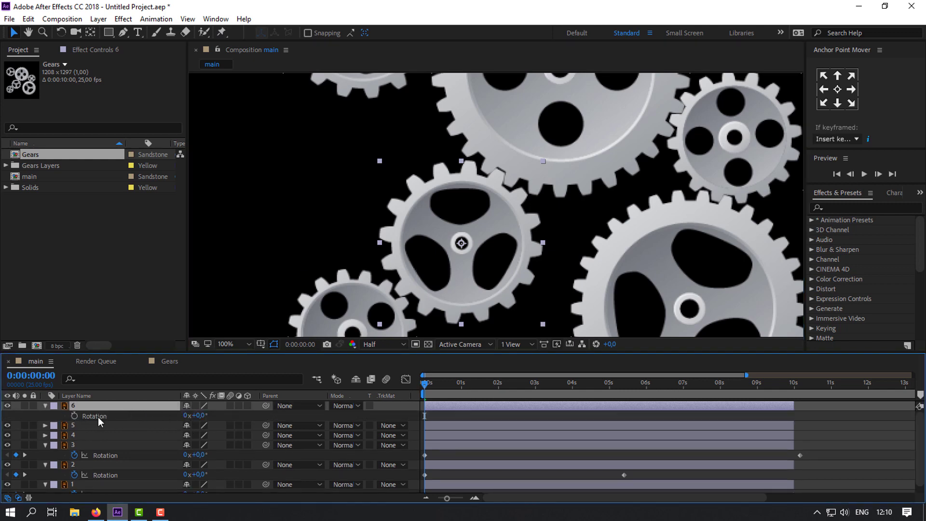
left_click(74, 415)
left_click_drag(485, 383, 795, 386)
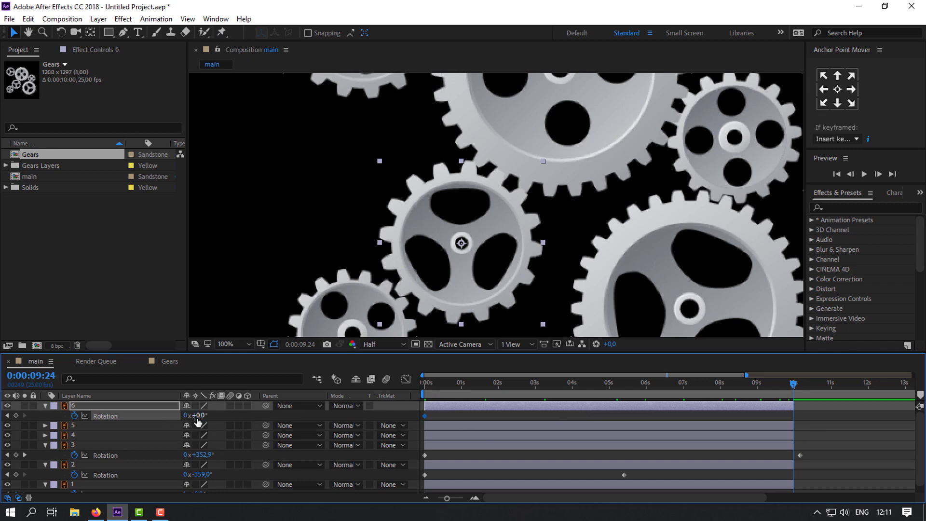
left_click_drag(420, 382, 793, 378)
left_click(187, 415)
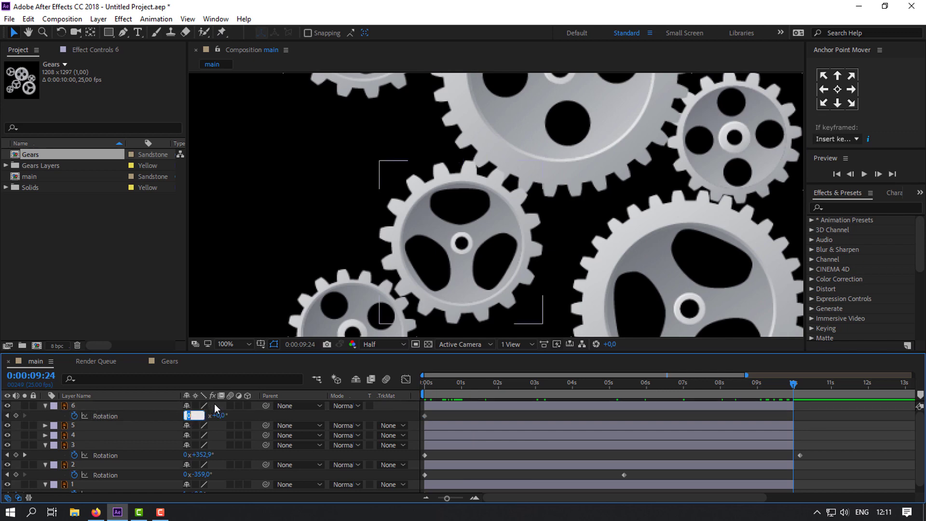
key("Return")
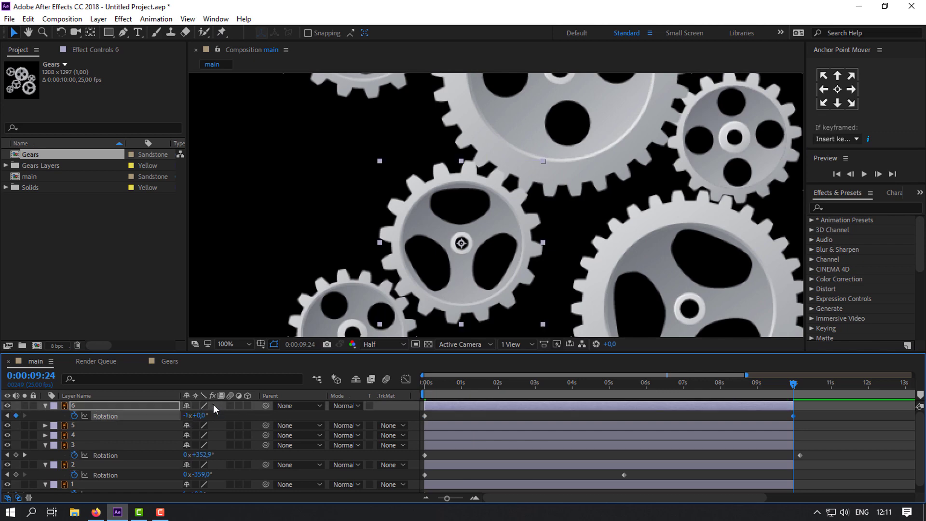
Step: Speed up layer 6 by moving its end rotation keyframe to about 5.4 seconds, playing the animation to check how it meshes with gear 3
left_click_drag(422, 382, 460, 395)
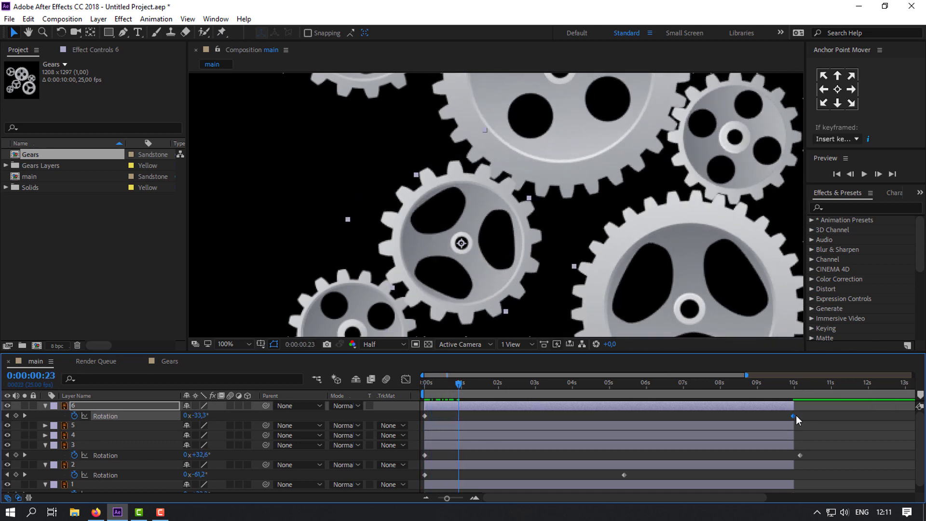
left_click_drag(791, 415, 746, 419)
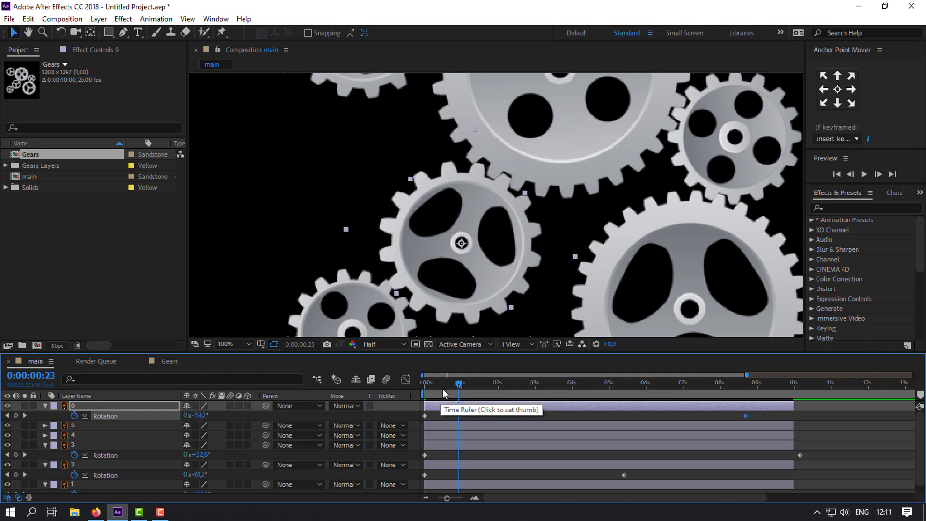
left_click_drag(446, 383, 445, 402)
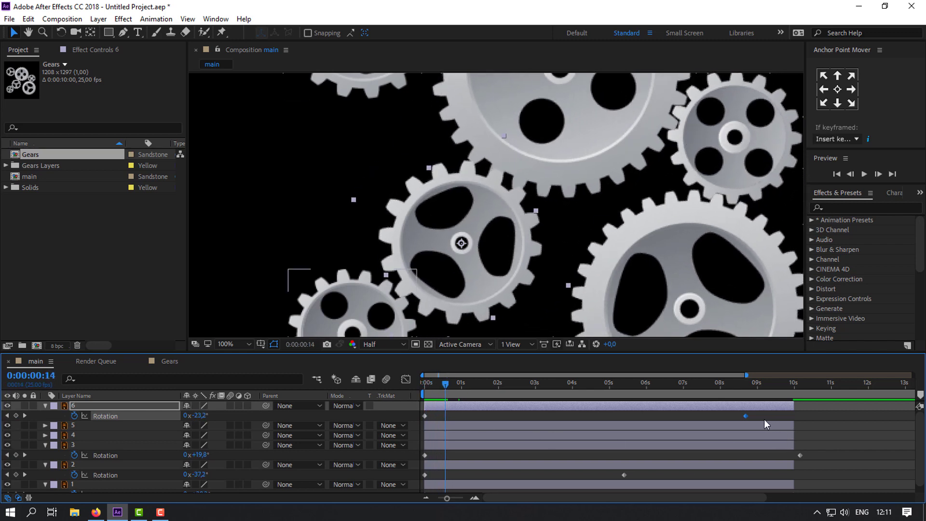
left_click_drag(744, 415, 668, 421)
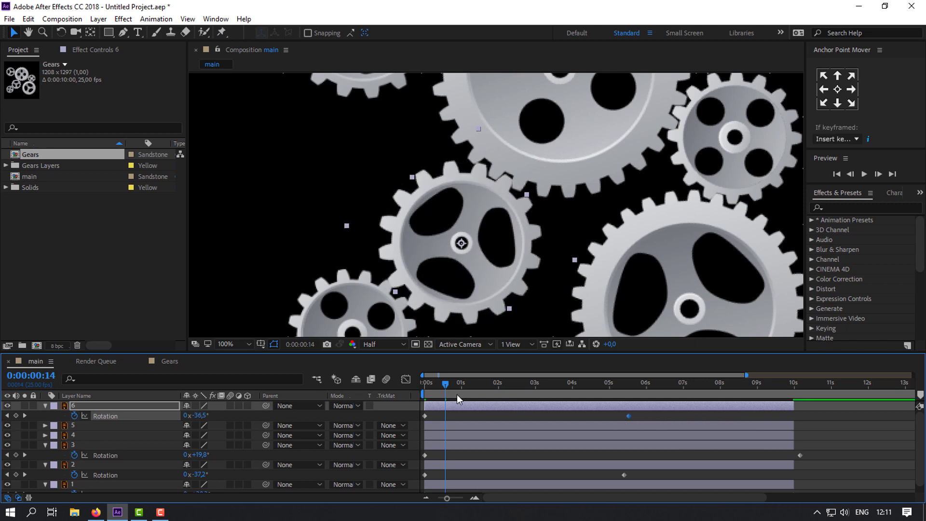
left_click_drag(433, 384, 529, 403)
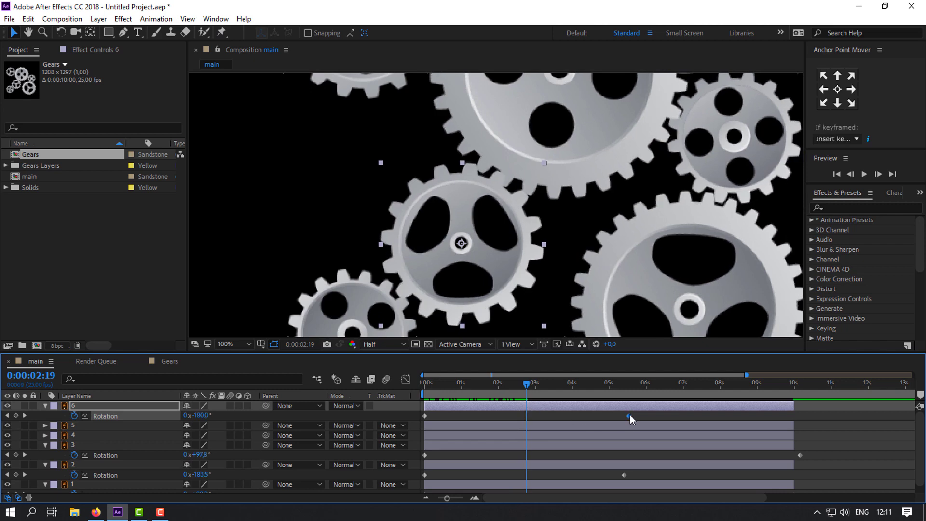
left_click_drag(633, 414, 623, 414)
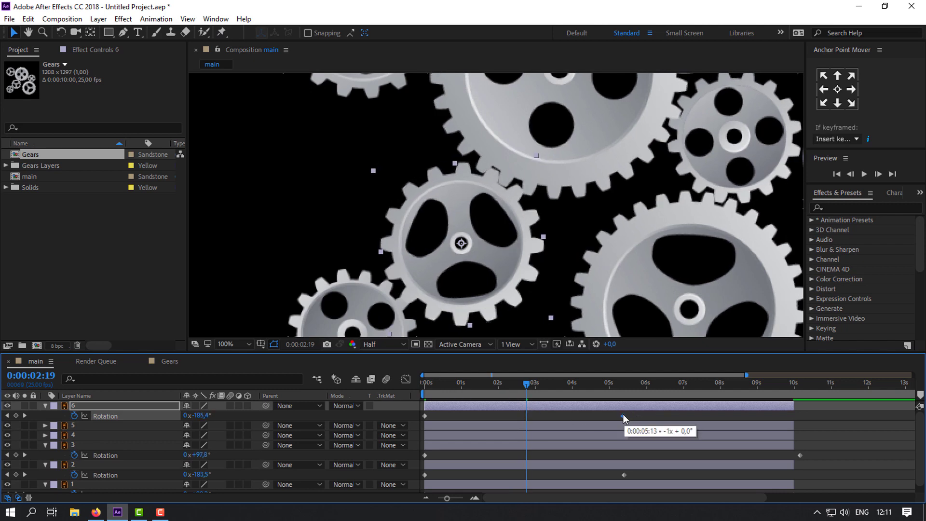
left_click_drag(529, 387, 613, 405)
key("Home")
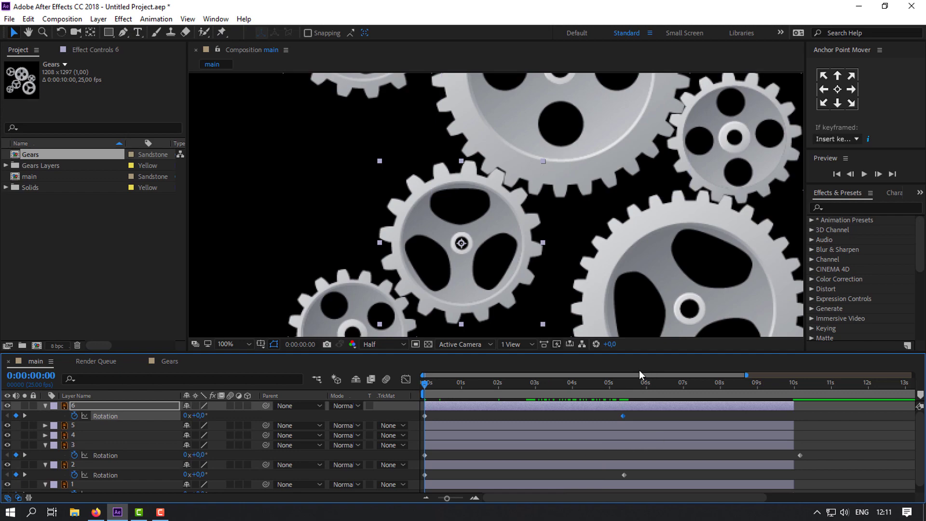
key("space")
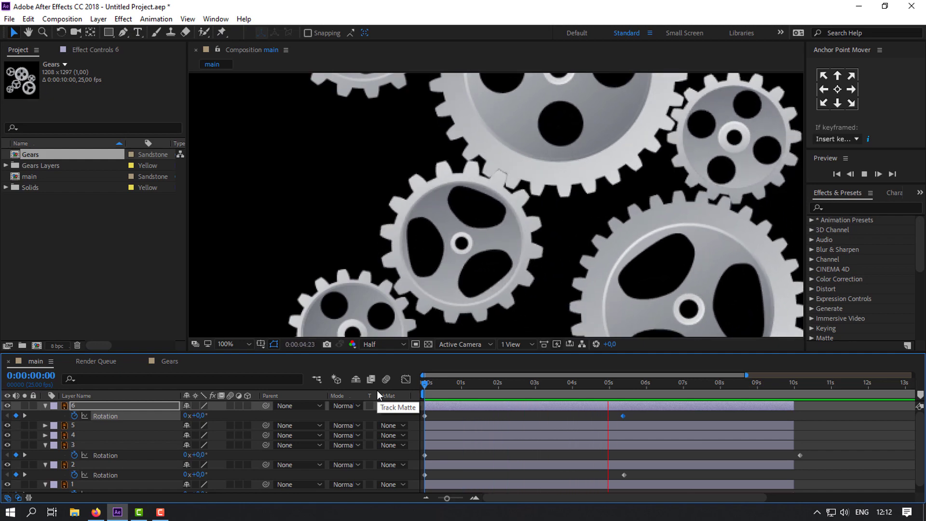
key("space")
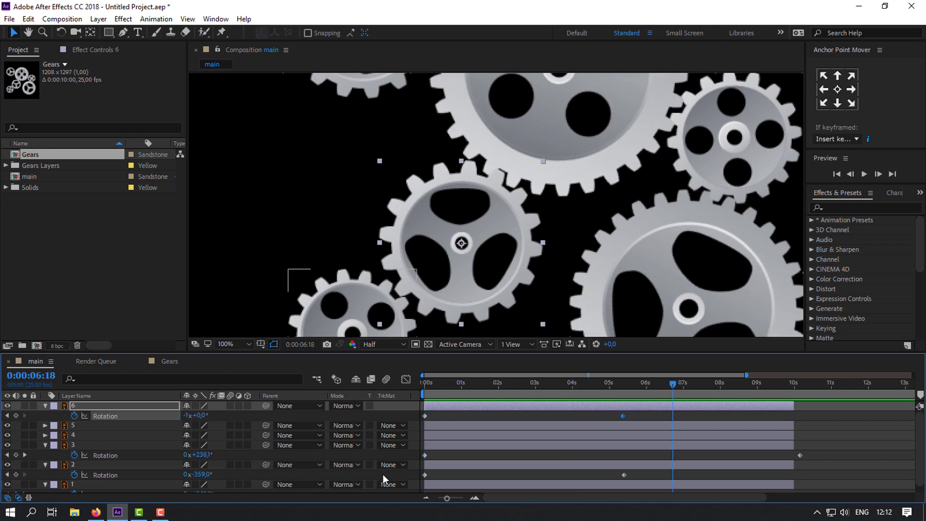
Step: At the start of the timeline, nudge gear 5 slightly up and to the right so its teeth fit between those of gear 6
left_click_drag(499, 282, 555, 206)
left_click_drag(444, 383, 375, 398)
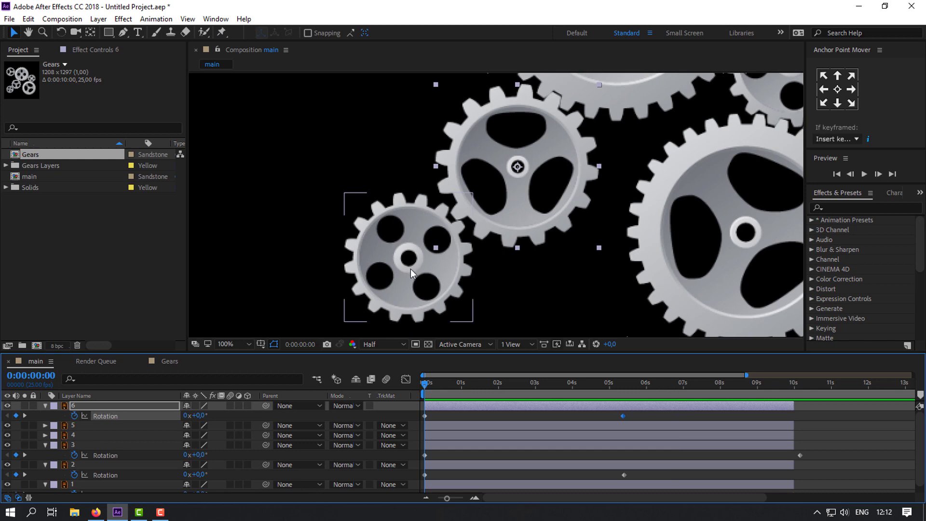
left_click(410, 268)
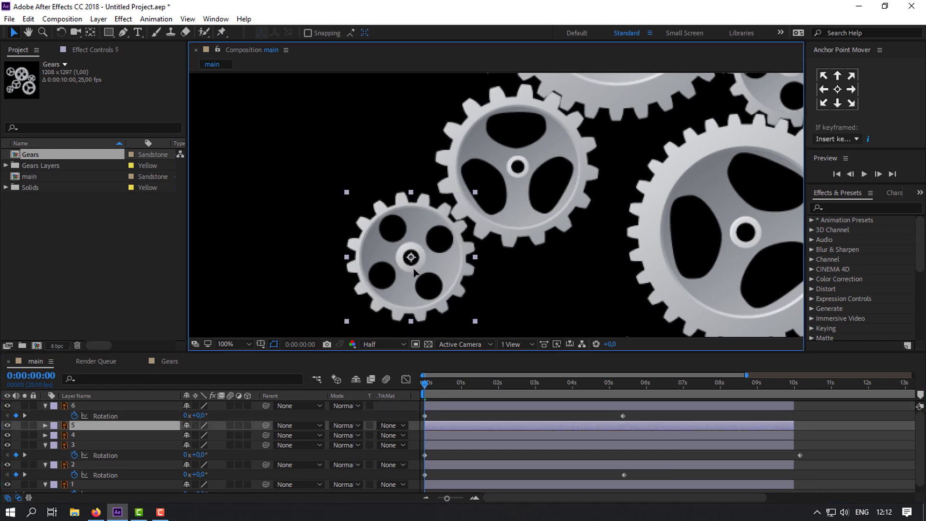
left_click_drag(414, 267, 414, 267)
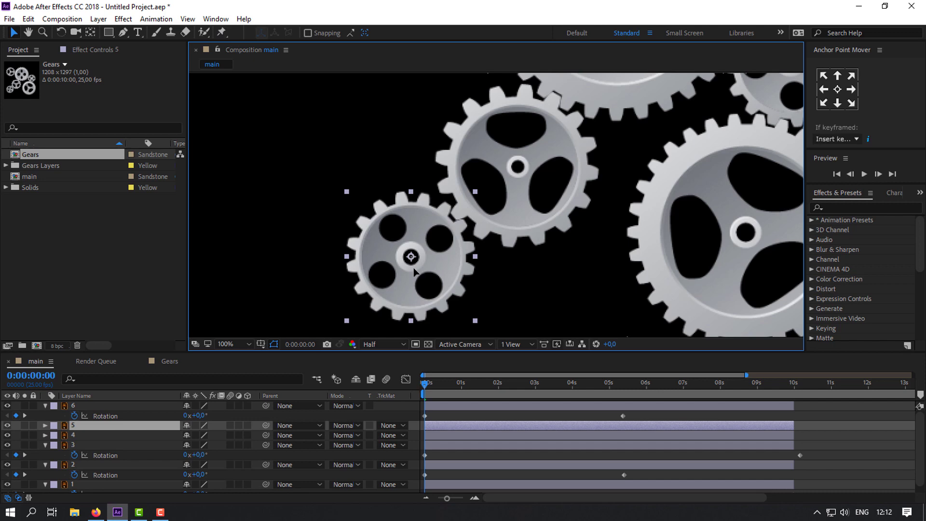
left_click_drag(414, 268, 415, 268)
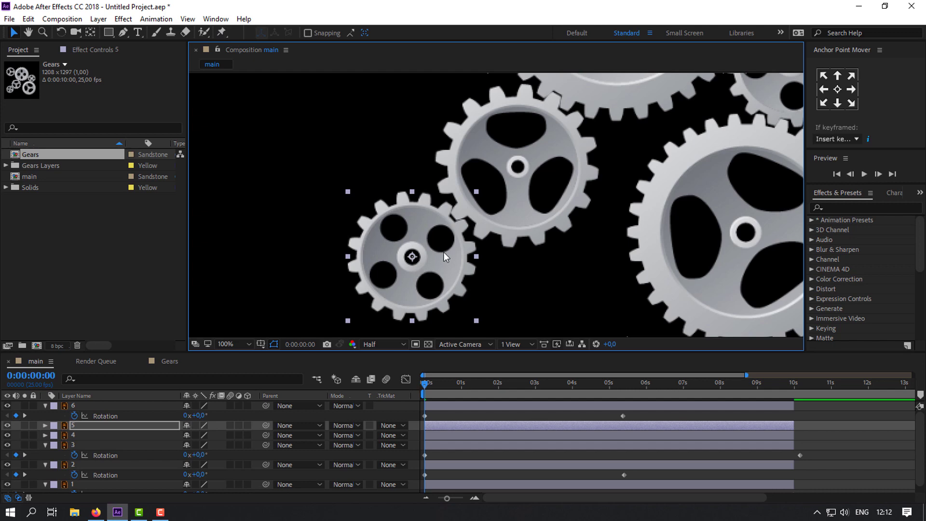
key("Left")
key("Up")
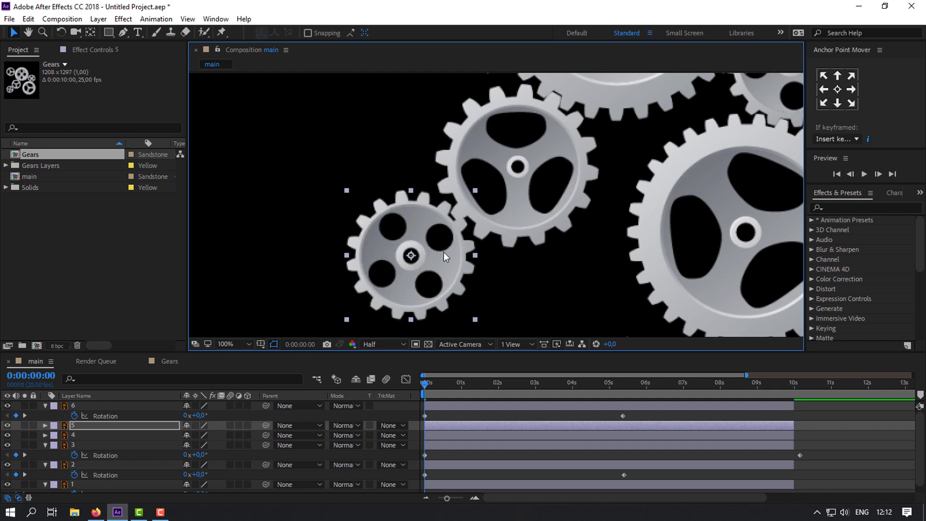
key("Up")
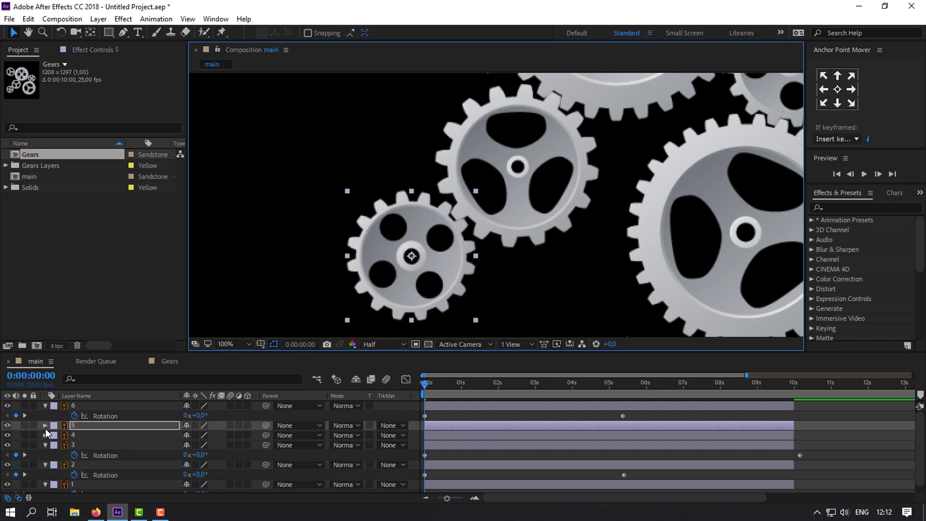
Step: Keyframe layer 5's rotation from 0 at the start to one full revolution at 0:00:09:24
left_click(78, 427)
key("r")
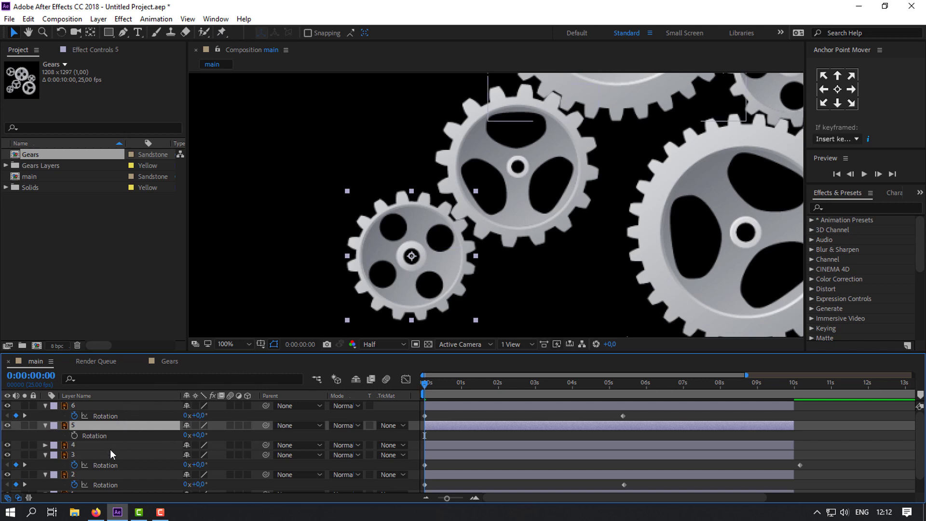
left_click(74, 436)
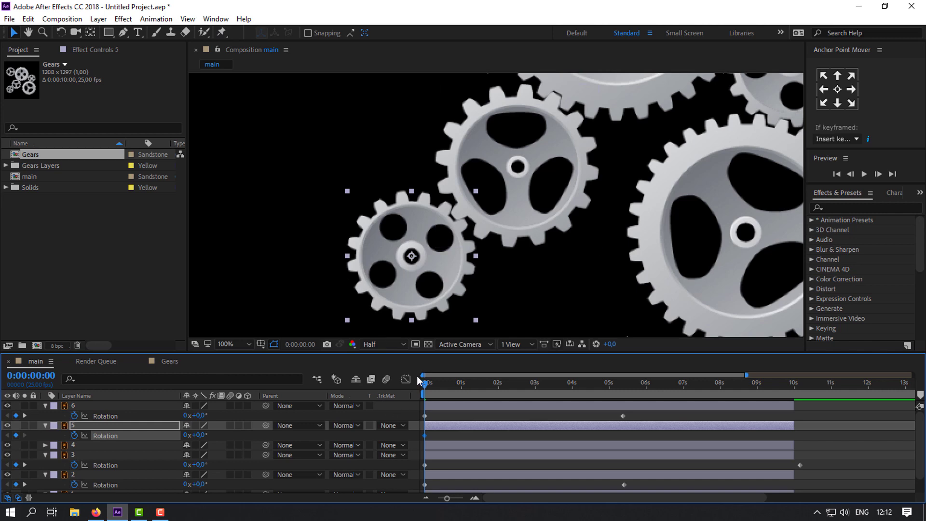
left_click_drag(465, 383, 794, 395)
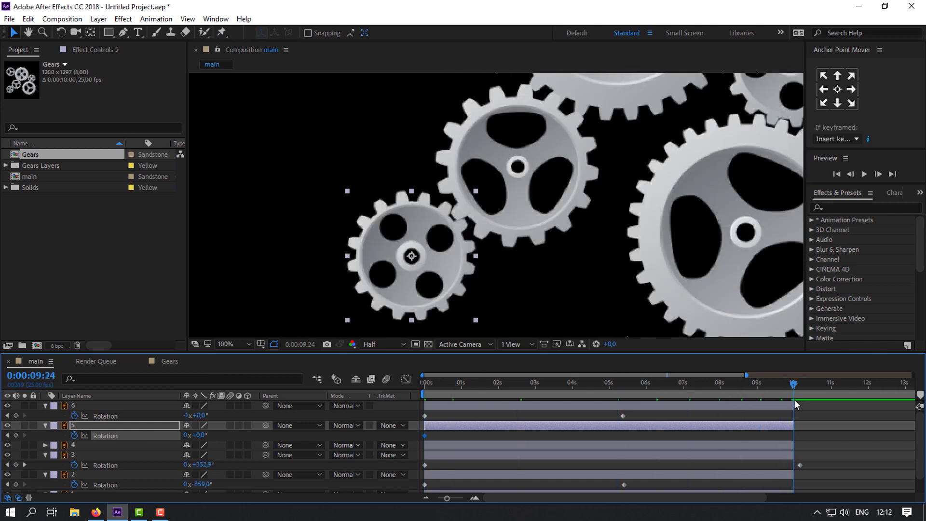
scroll(791, 408, "down", 1)
scroll(789, 415, "up", 1)
left_click(187, 435)
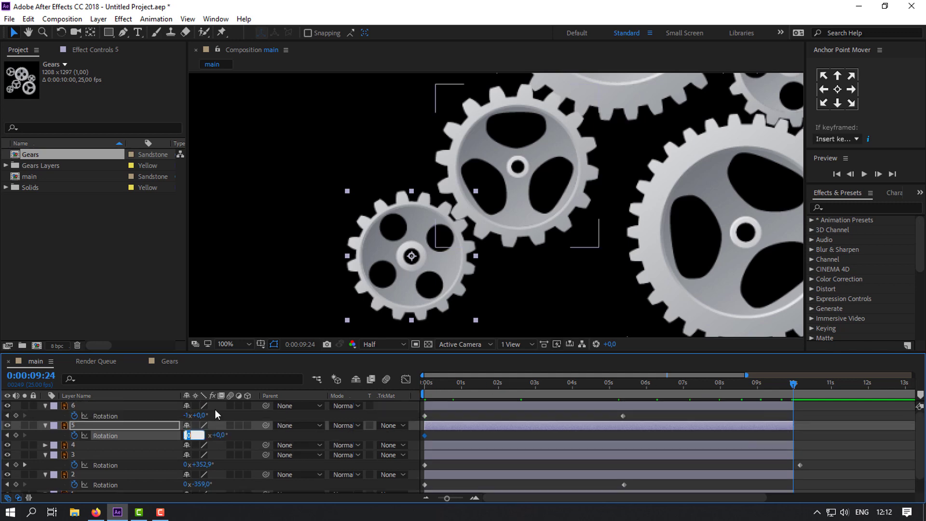
key("Return")
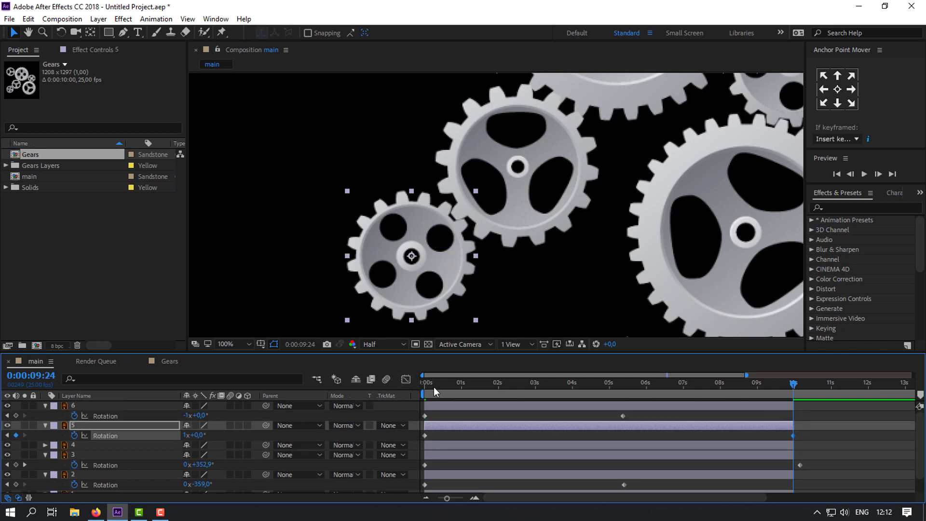
Step: Preview how gear 5 meshes with gear 6 over the opening seconds, returning to the start with layer 5 selected
mouse_move(432, 384)
left_mouse_down()
mouse_move(414, 383)
mouse_move(445, 387)
left_mouse_up()
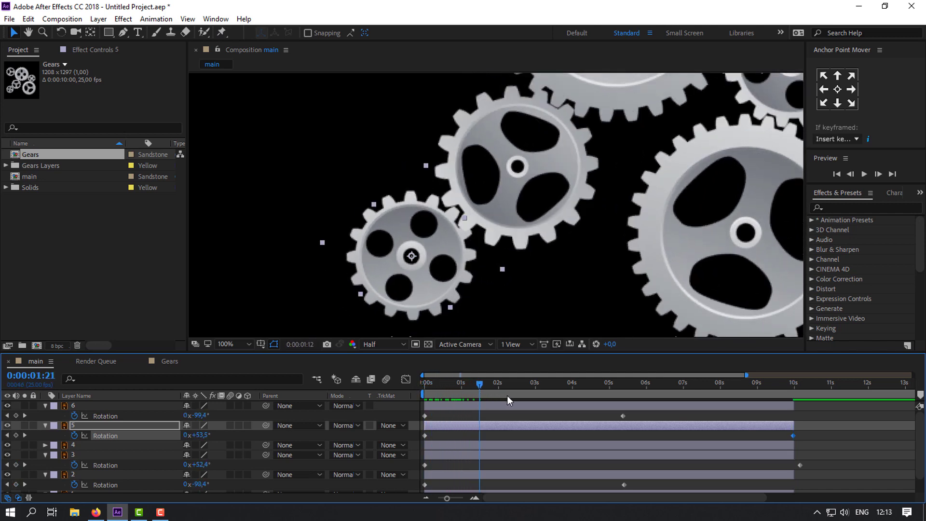
left_click_drag(507, 396, 418, 409)
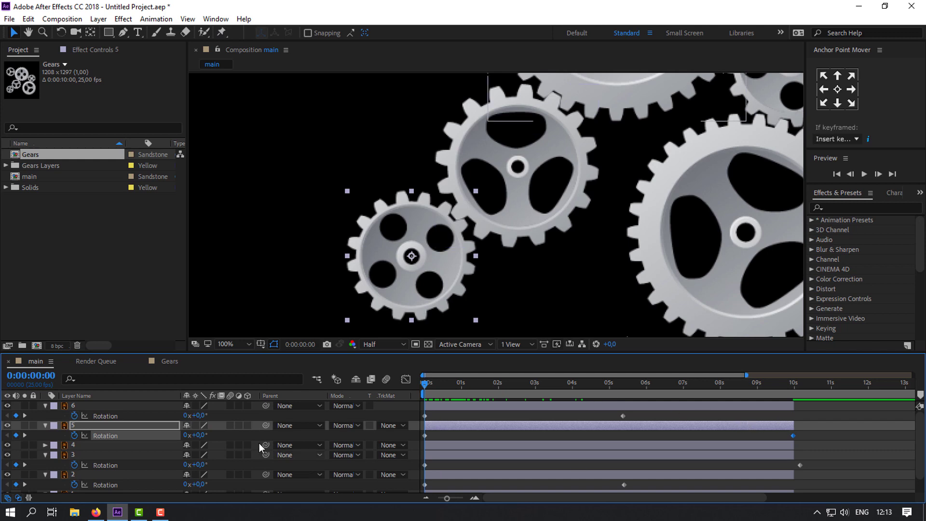
left_click(171, 427)
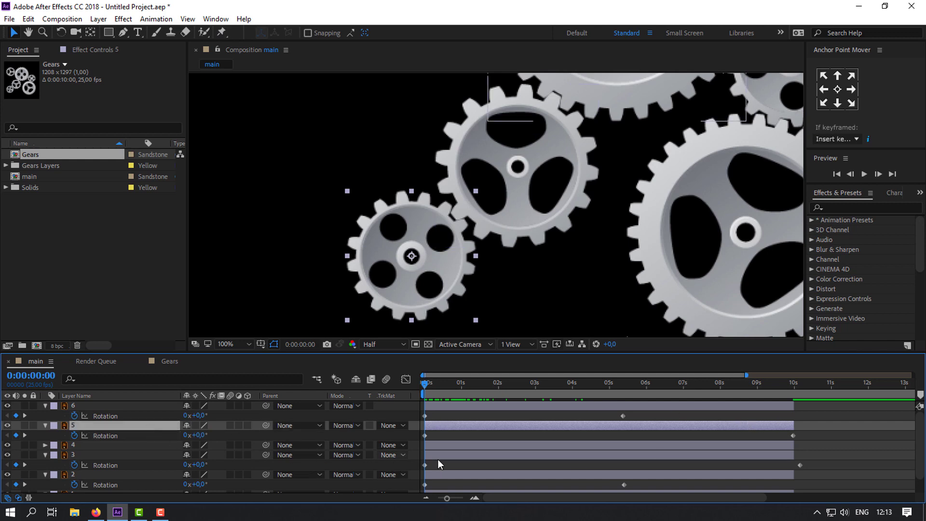
Step: Speed up layer 5 by moving its end rotation keyframe to 0:00:05:08, checking along the timeline how its teeth mesh with gear 6
left_click_drag(445, 381, 458, 388)
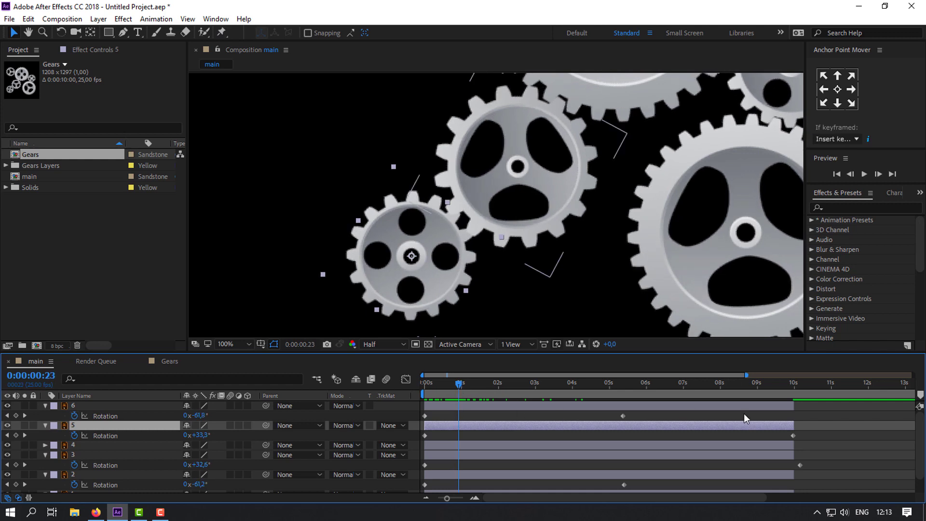
left_click_drag(792, 433, 725, 440)
left_click_drag(456, 387, 418, 400)
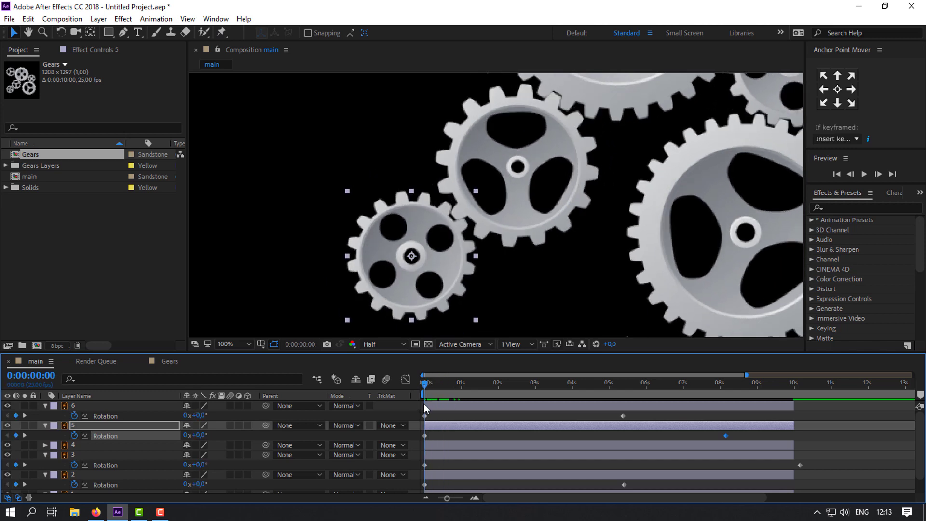
left_click_drag(424, 405, 427, 406)
left_click(8, 426)
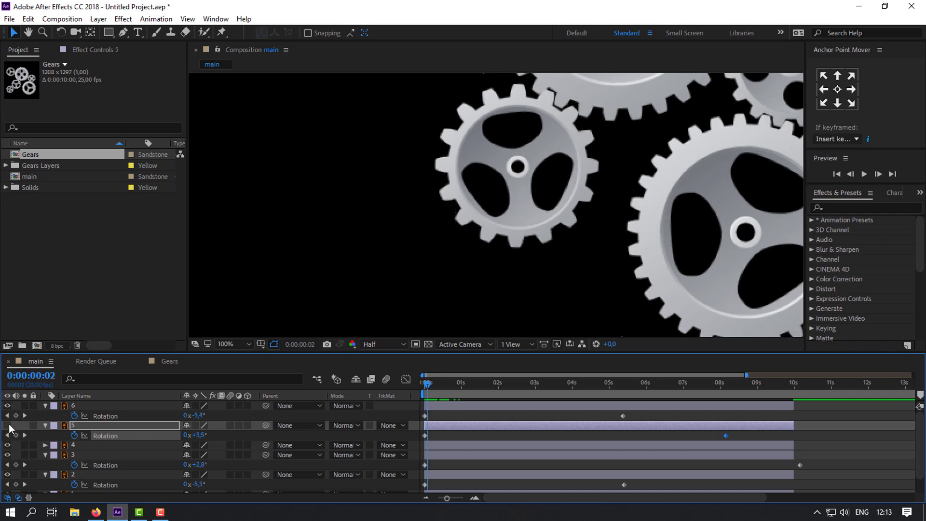
left_click(7, 426)
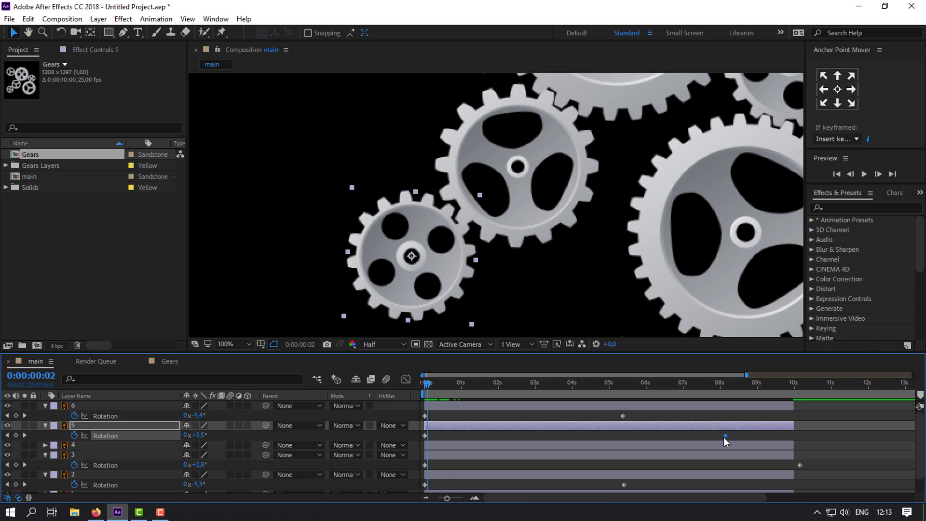
left_click_drag(725, 435, 687, 442)
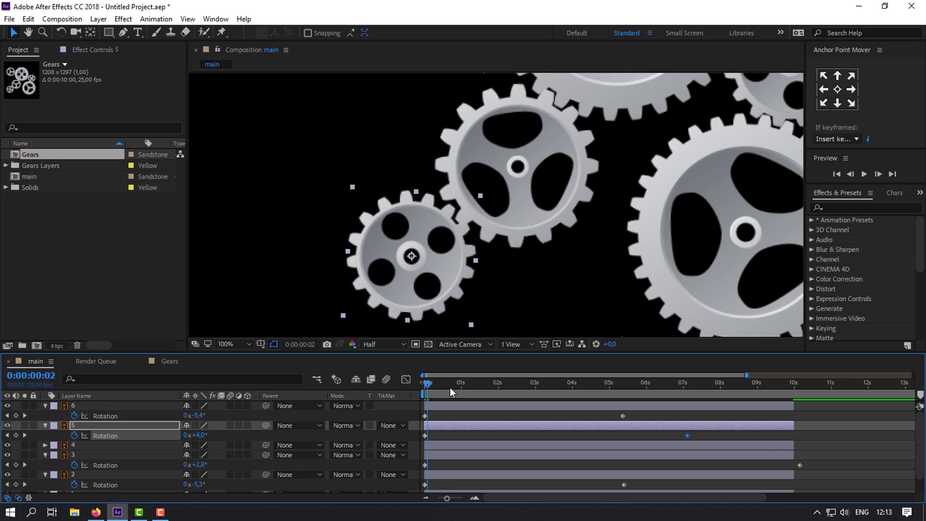
left_click_drag(427, 383, 360, 402)
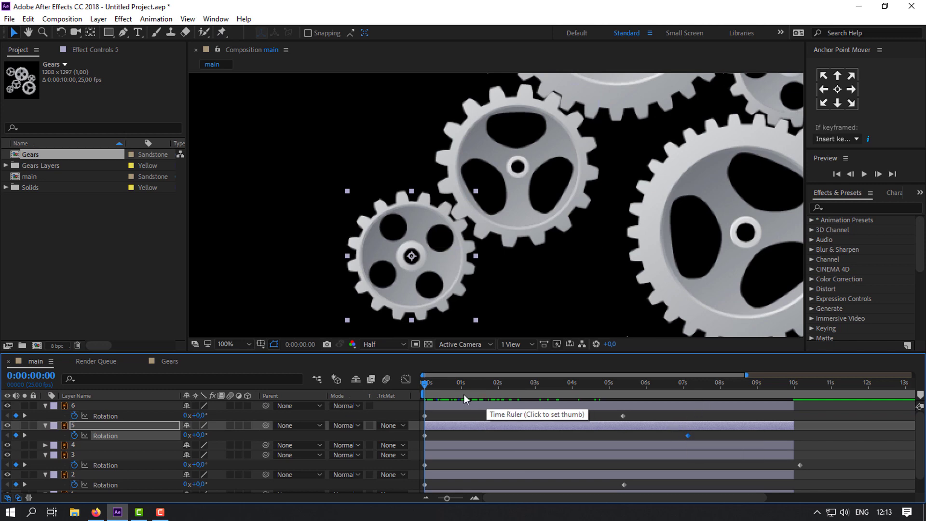
left_click_drag(461, 384, 446, 412)
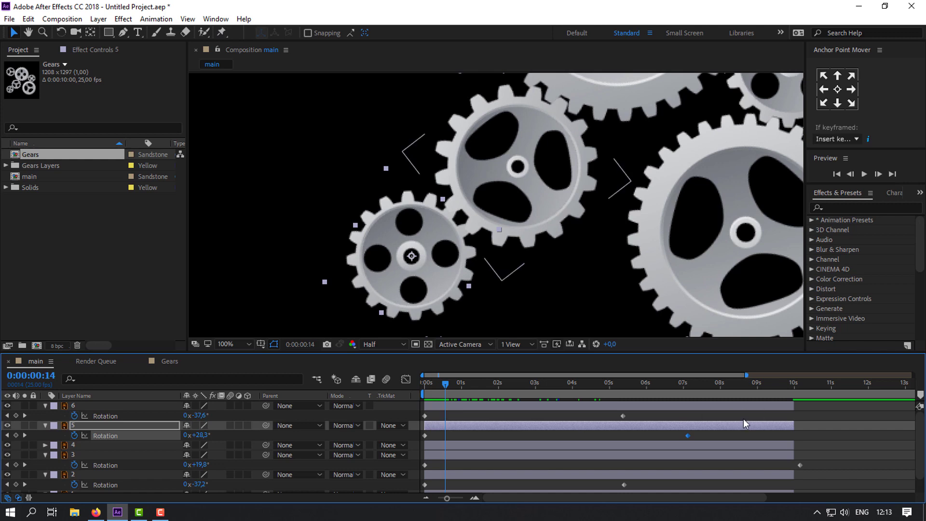
left_click_drag(688, 435, 621, 438)
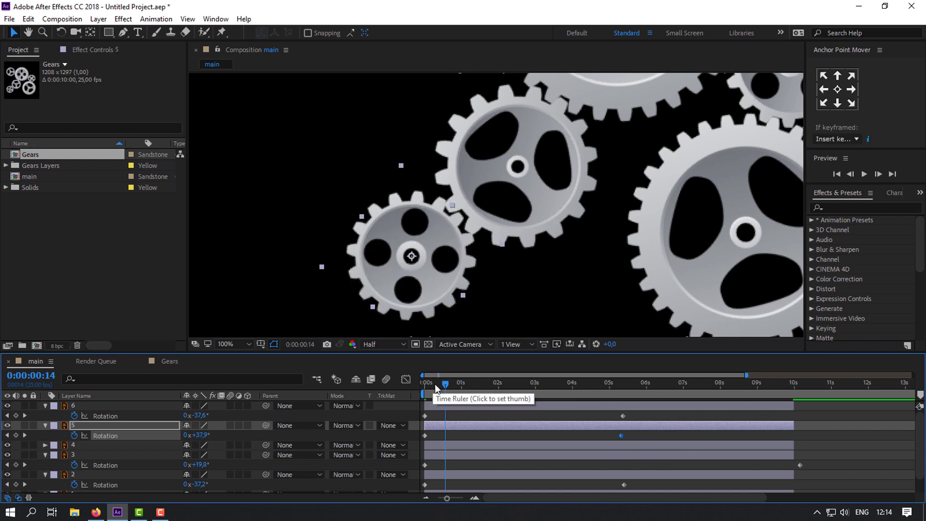
left_click_drag(434, 385, 621, 426)
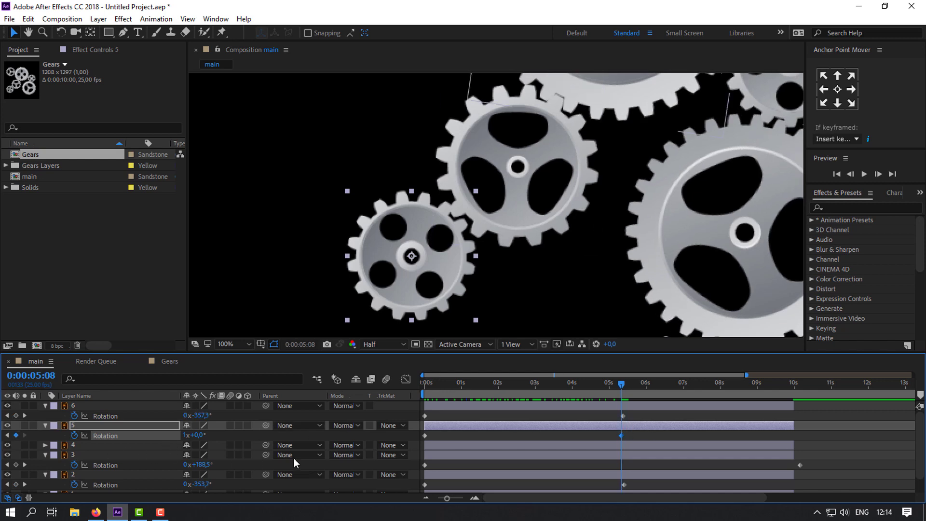
Step: End the work area at 0:00:05:08 and preview all the gears turning together, finishing back at the start of the timeline
key("n")
key("space")
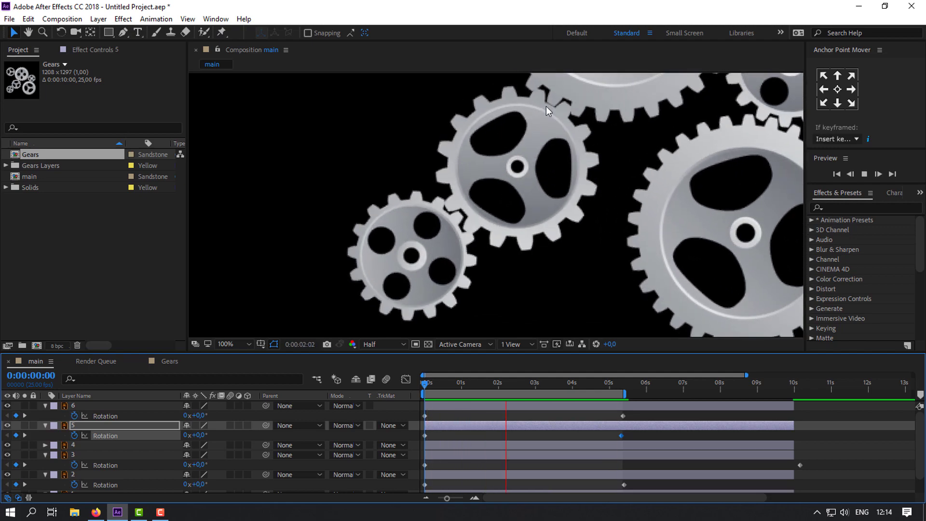
key("h")
left_click_drag(720, 142, 622, 177)
key("v")
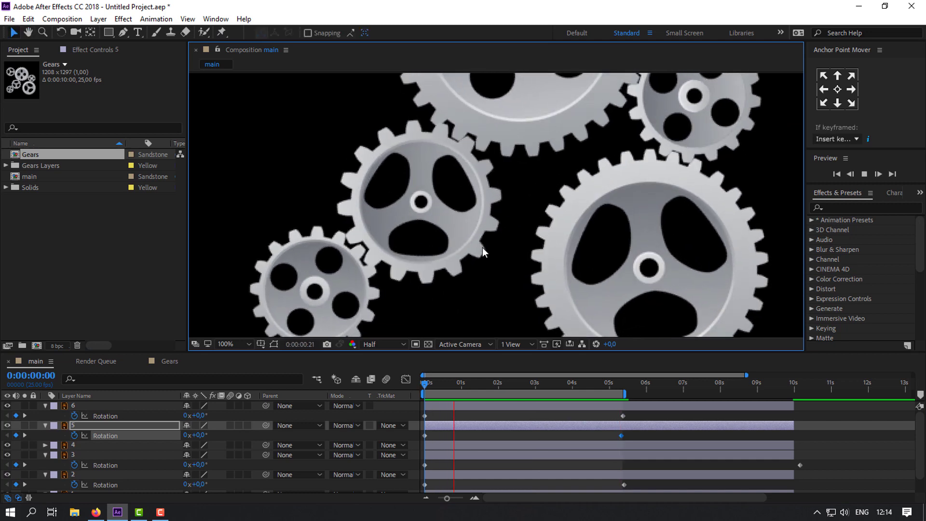
key("comma")
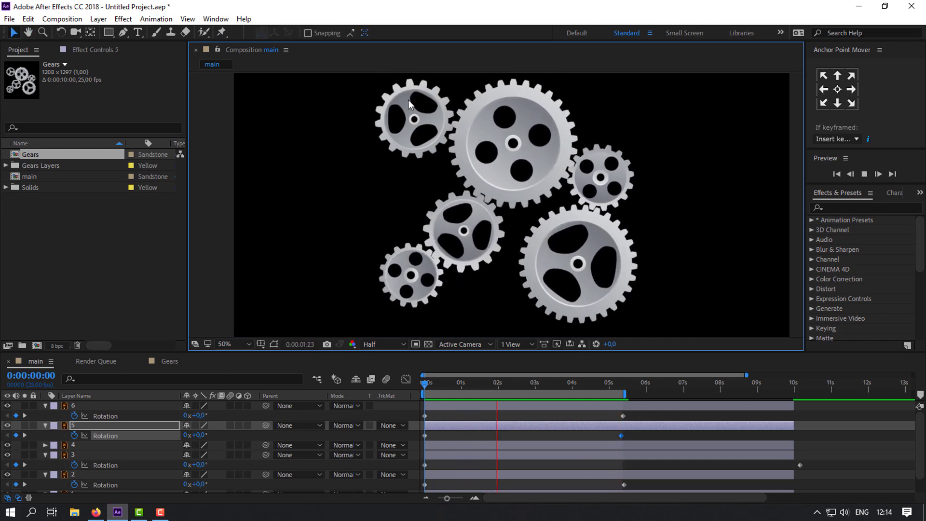
key("space")
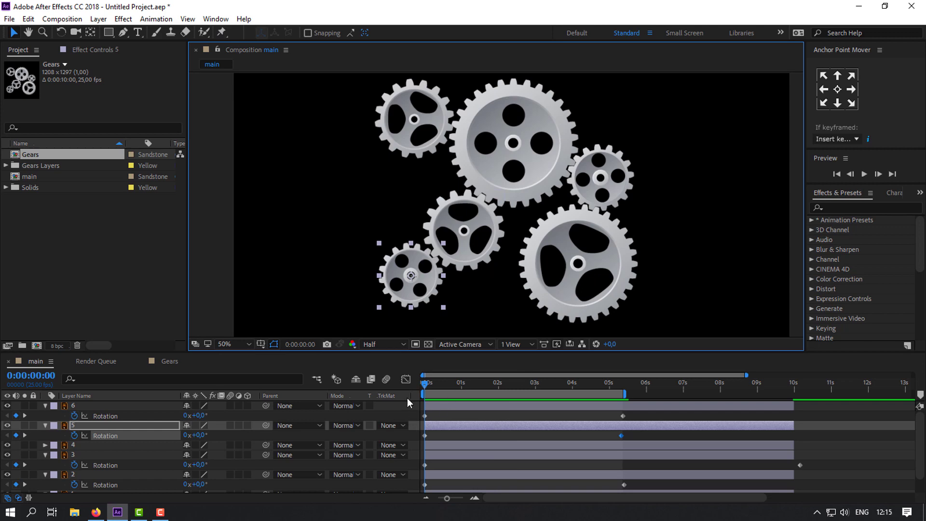
left_click_drag(442, 384, 389, 388)
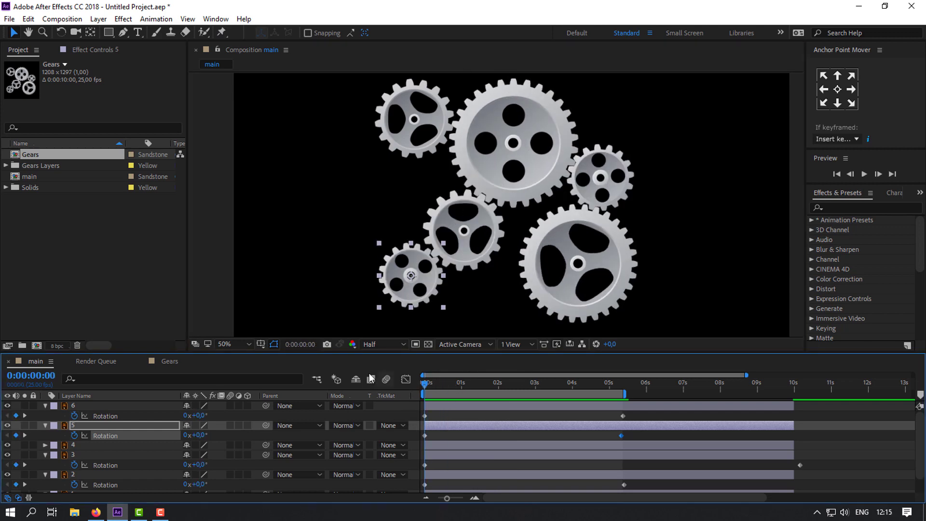
Step: Keyframe layer 4's rotation from 0 at the start to one full revolution at 0:00:09:24, and preview its turning direction
left_click(416, 103)
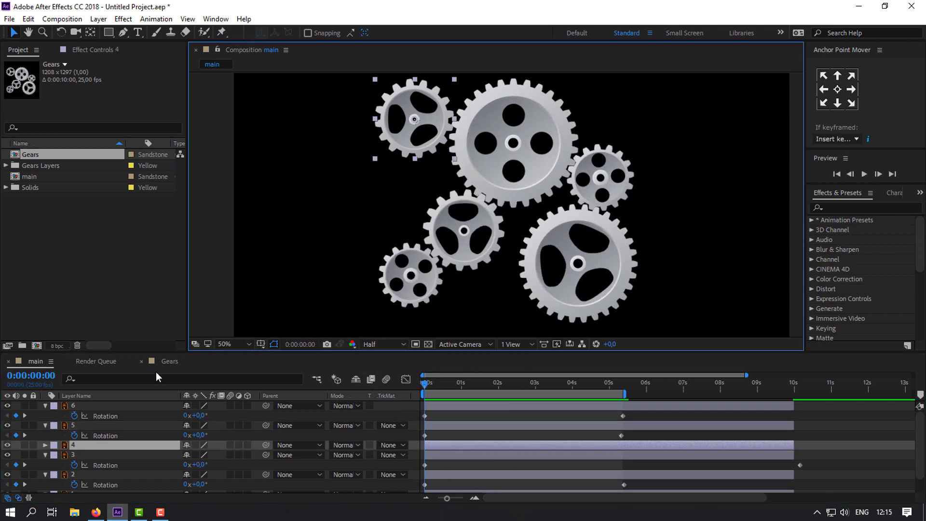
key("r")
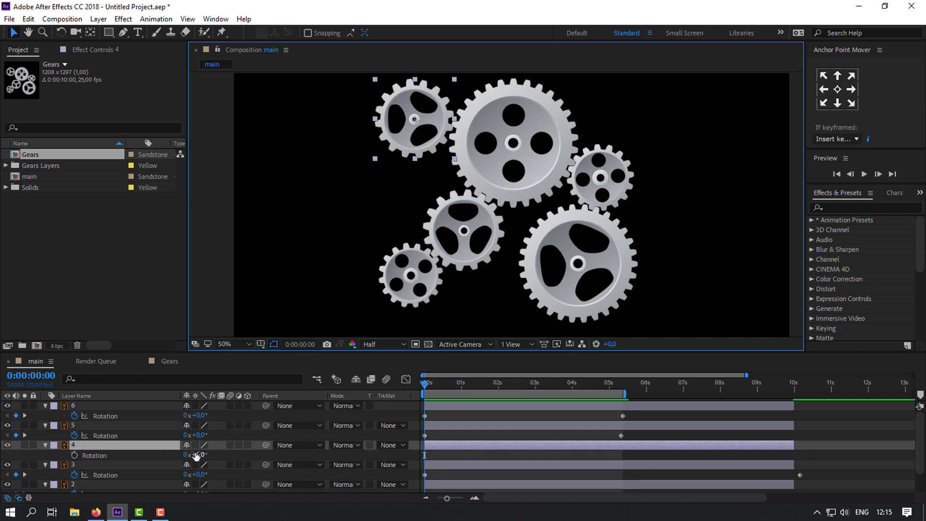
left_click(72, 456)
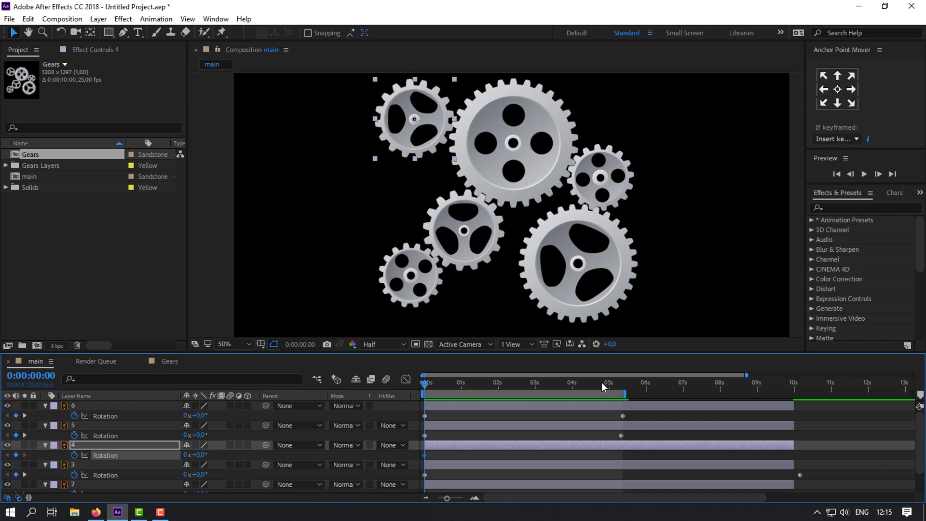
left_click_drag(601, 382, 794, 398)
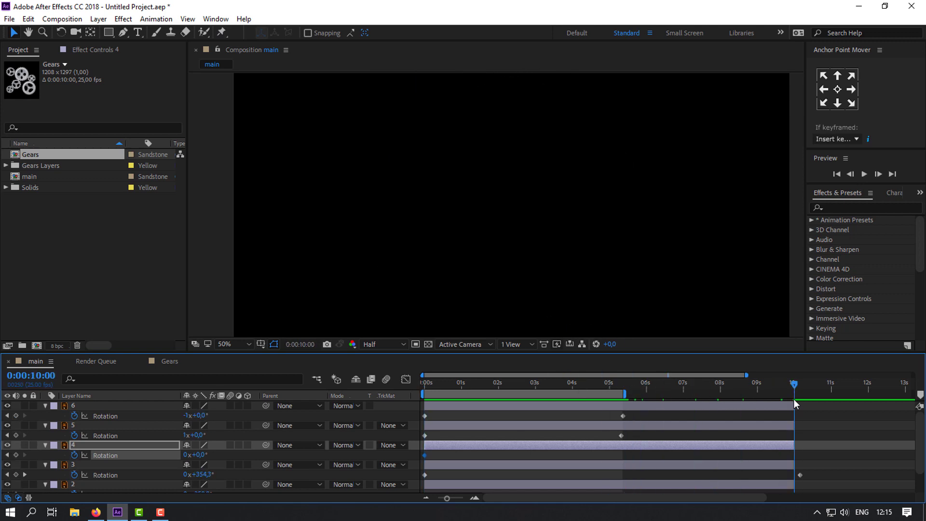
key("Page_Up")
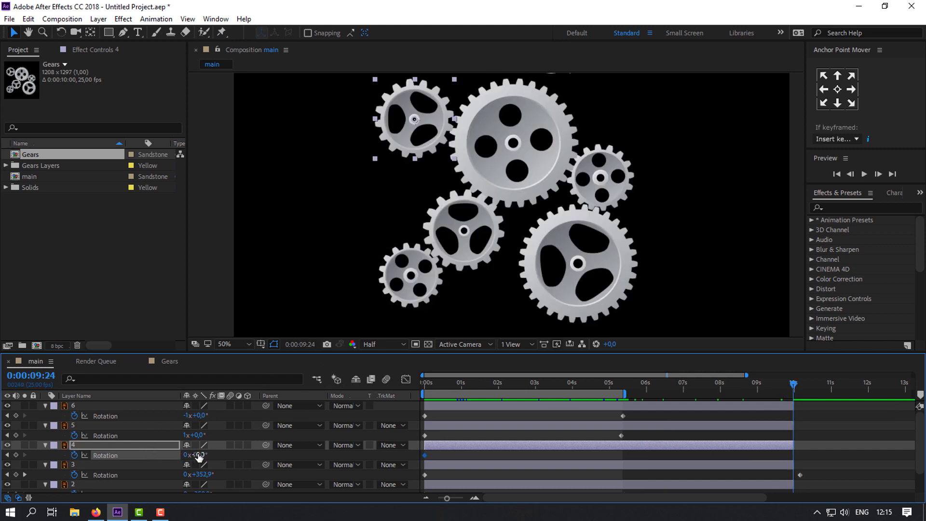
type("1")
key("Return")
left_click(423, 382)
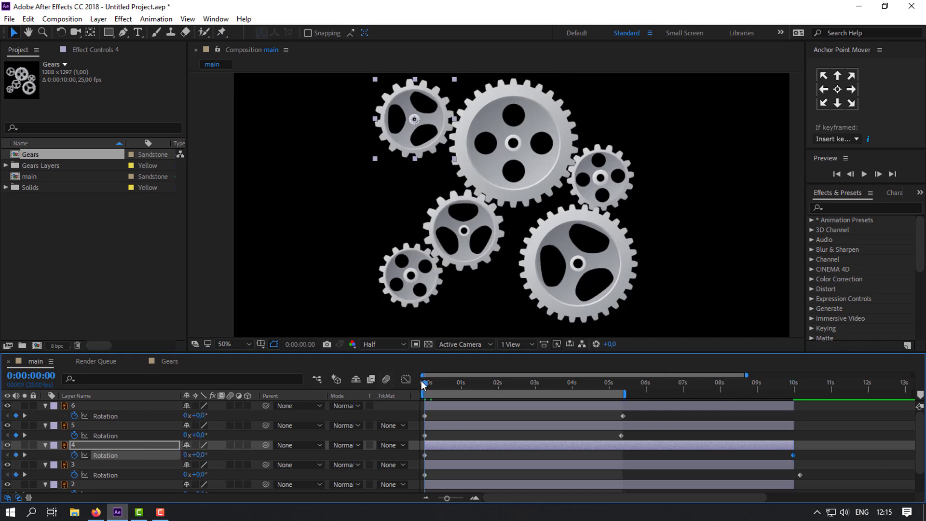
key("space")
key("space")
Step: Reverse layer 4's spin by setting its rotation keyframe at 0:00:09:24 to -1 revolution, and preview the result
left_click(793, 383)
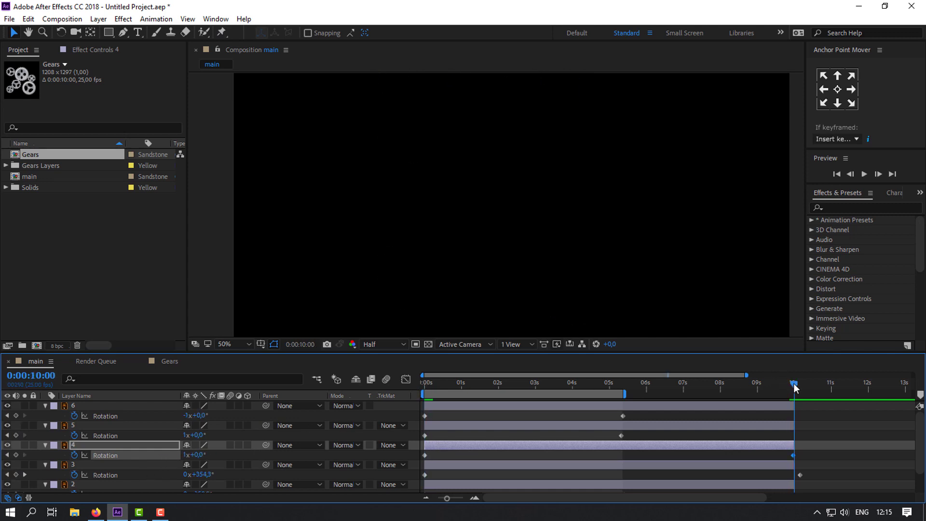
key("Page_Up")
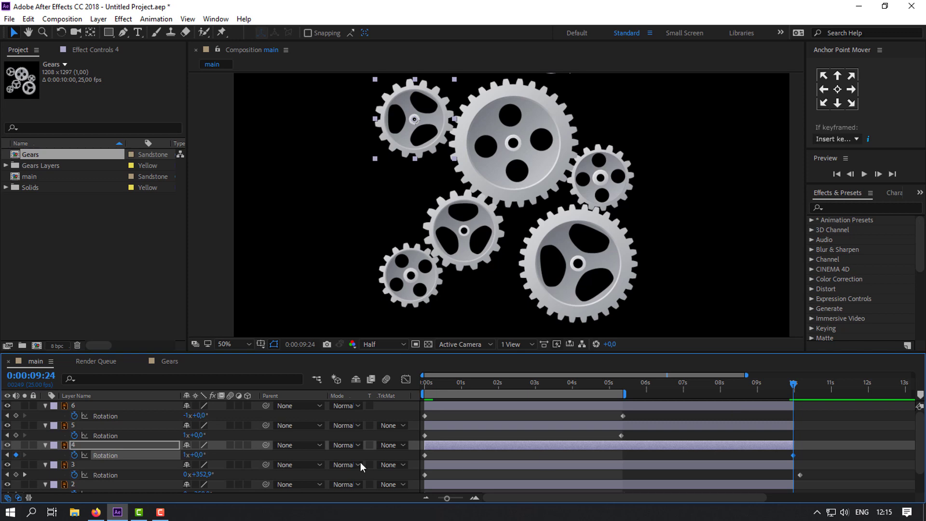
left_click(184, 458)
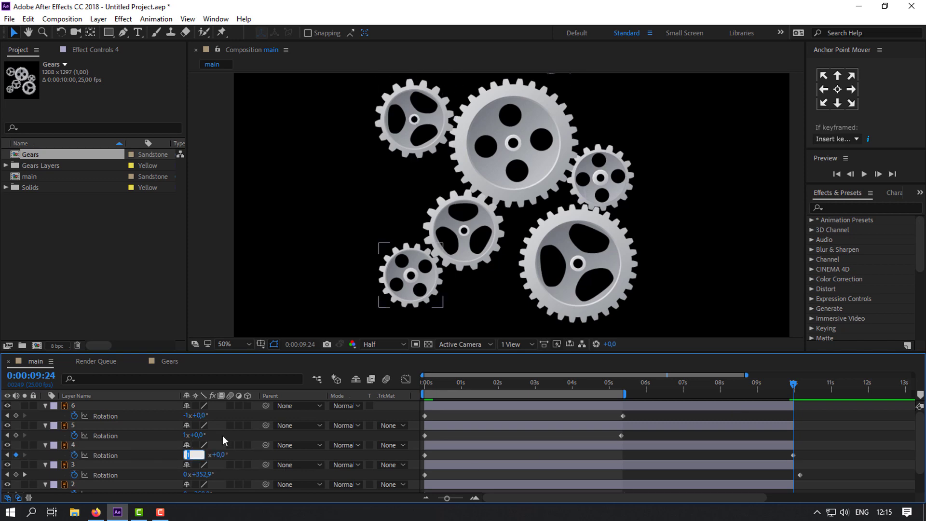
type("1")
key("Return")
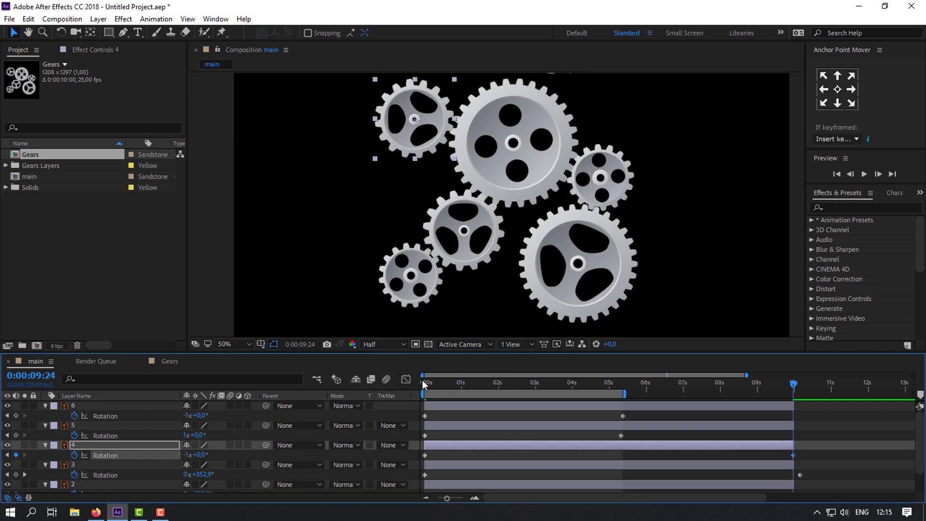
key("space")
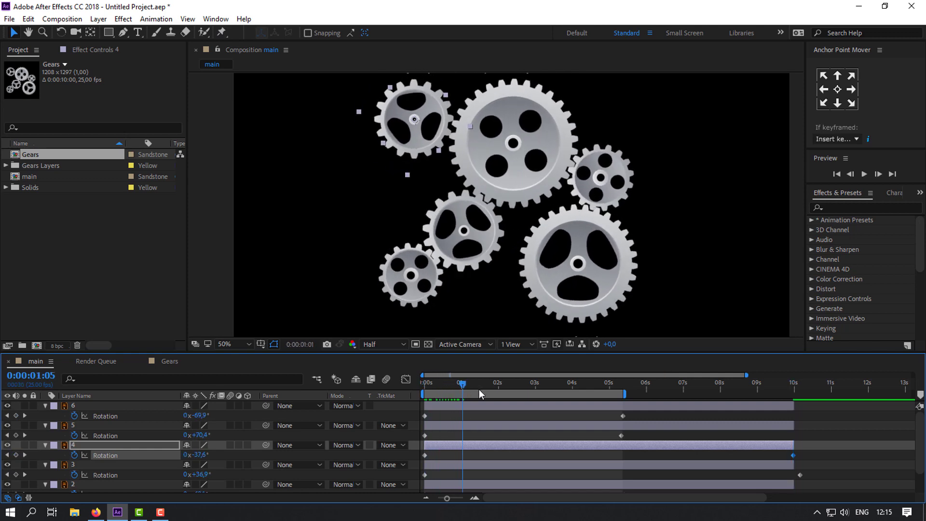
key("space")
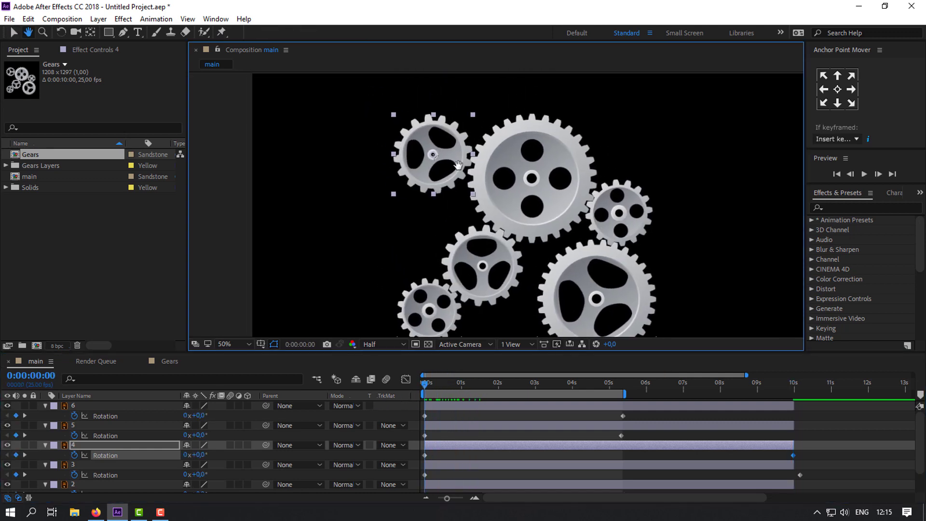
Step: Speed up layer 4 by moving its end rotation keyframe to about 5.4 seconds, checking how its teeth mesh with large gear 3
scroll(457, 131, "up", 2)
left_click_drag(465, 150, 429, 182)
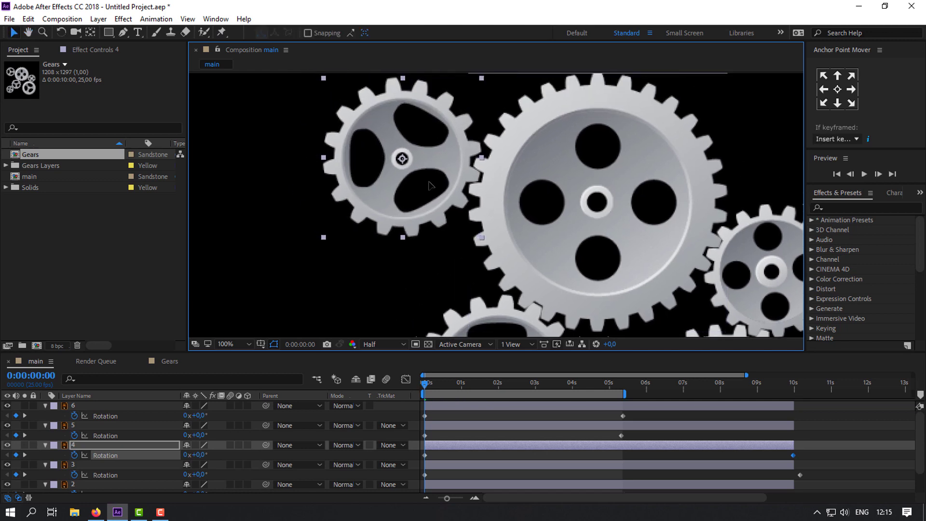
left_click(434, 190)
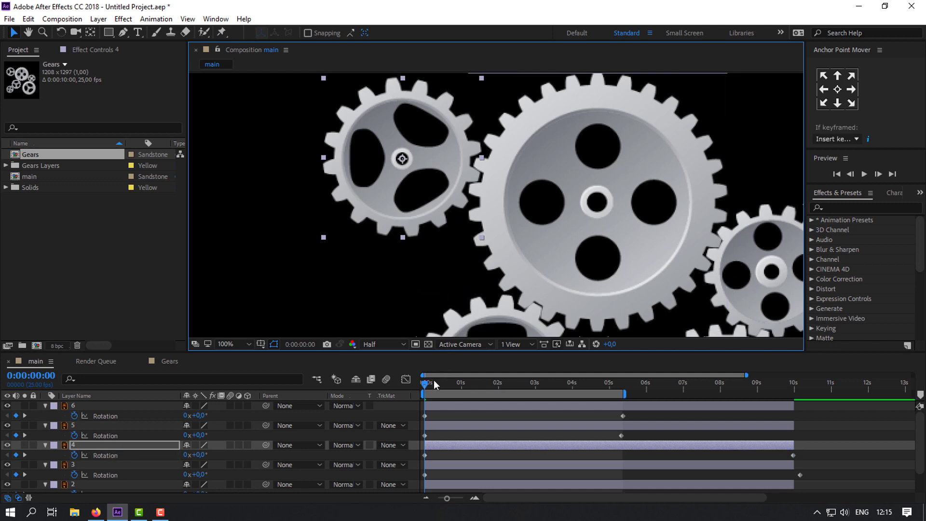
left_click_drag(425, 381, 455, 387)
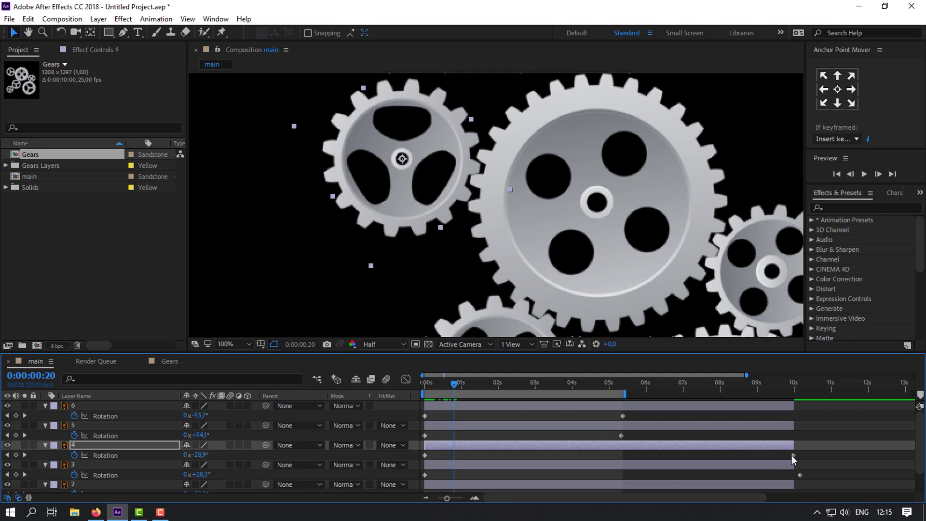
left_click_drag(792, 456, 773, 459)
left_click(427, 386)
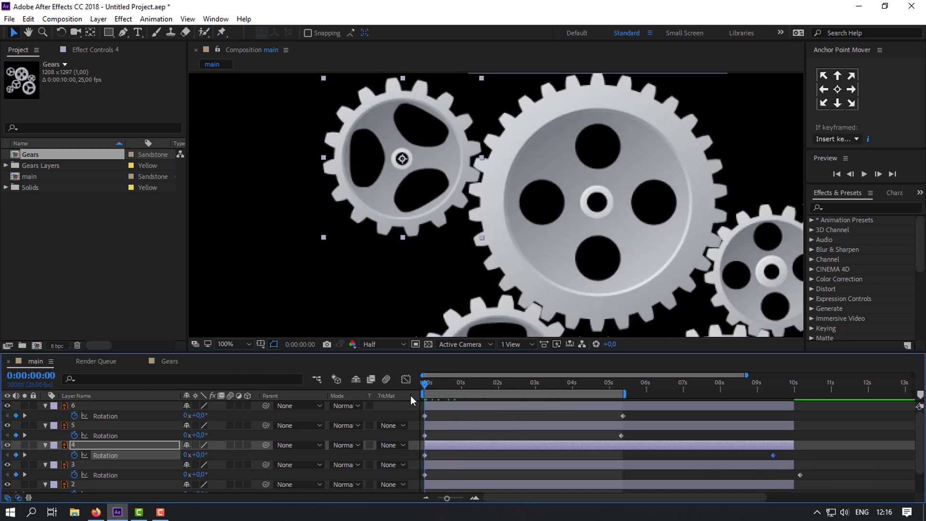
left_click_drag(425, 405, 442, 413)
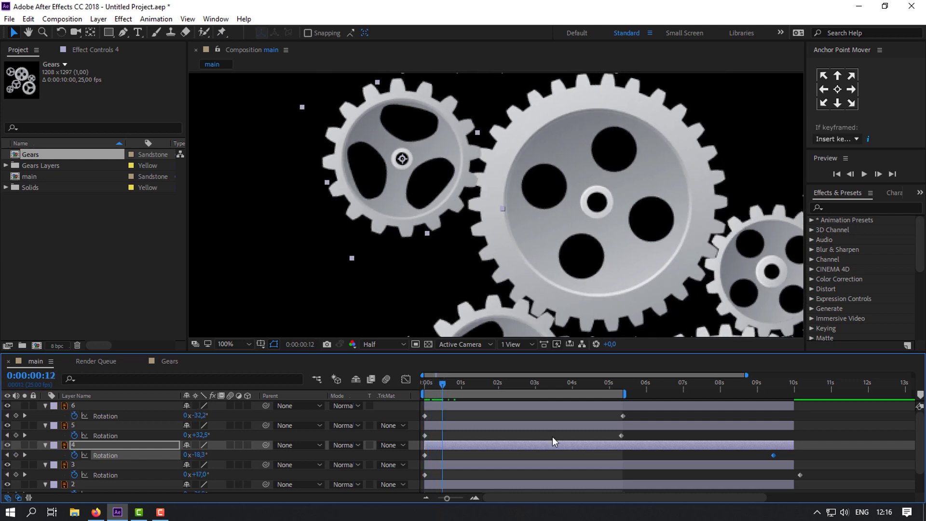
left_click_drag(772, 454, 726, 458)
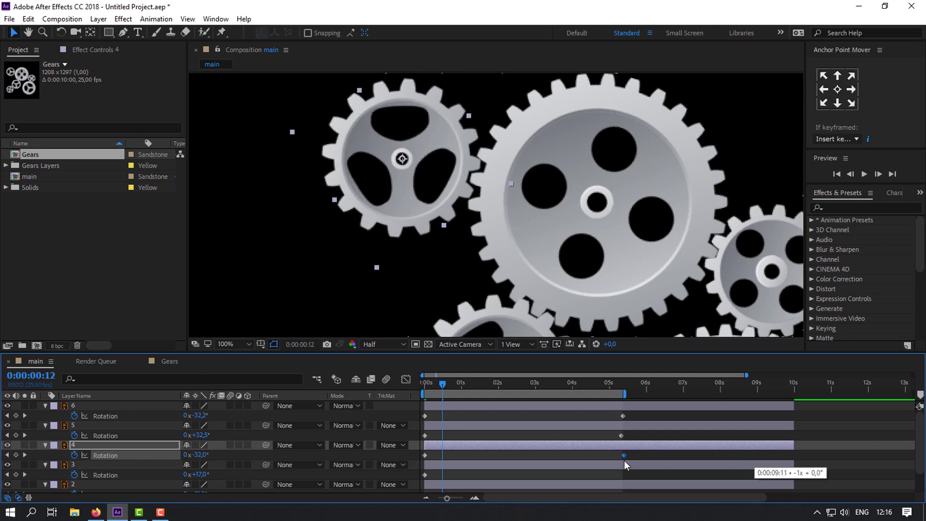
left_click_drag(625, 461, 627, 460)
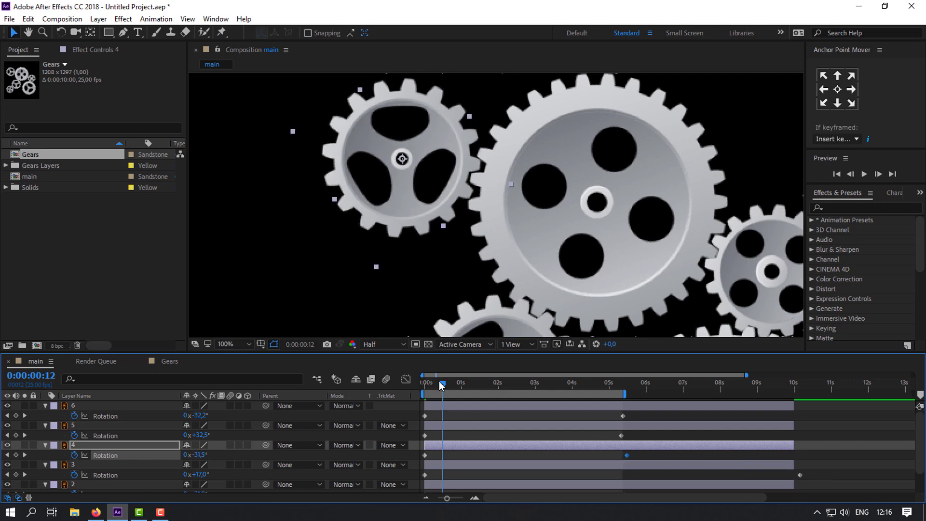
left_click_drag(440, 381, 539, 410)
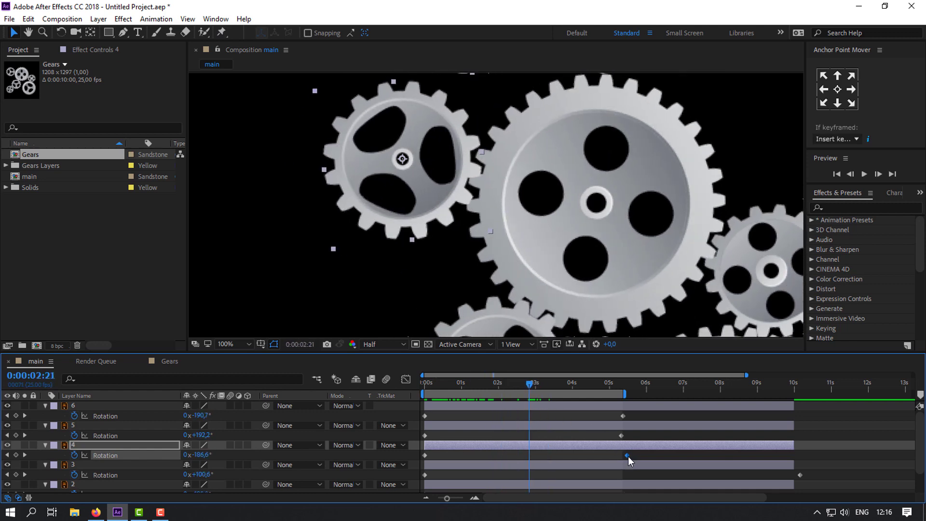
left_click_drag(627, 455, 624, 457)
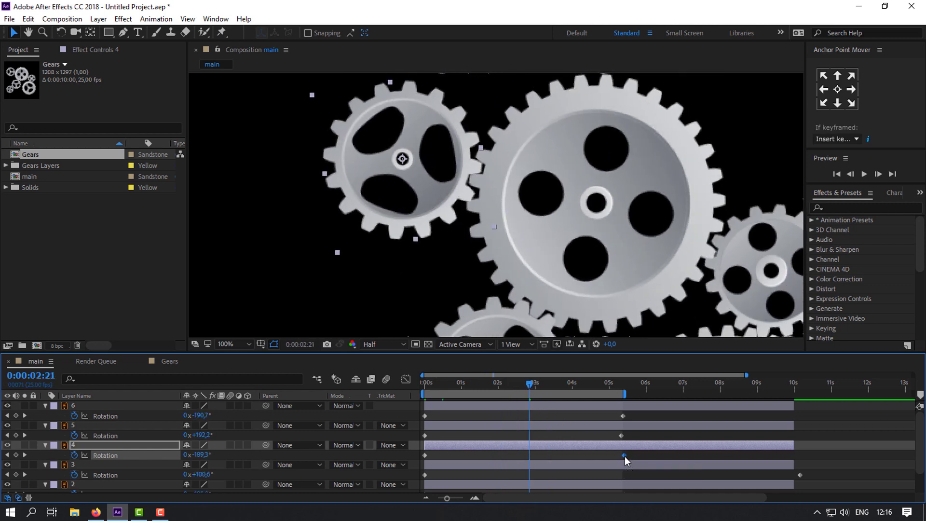
Step: Play back layer 4's rotation up to its end keyframe and compare its tooth meshing with the large gear, ending at 0:00:05:08
left_click_drag(529, 384, 588, 395)
key("space")
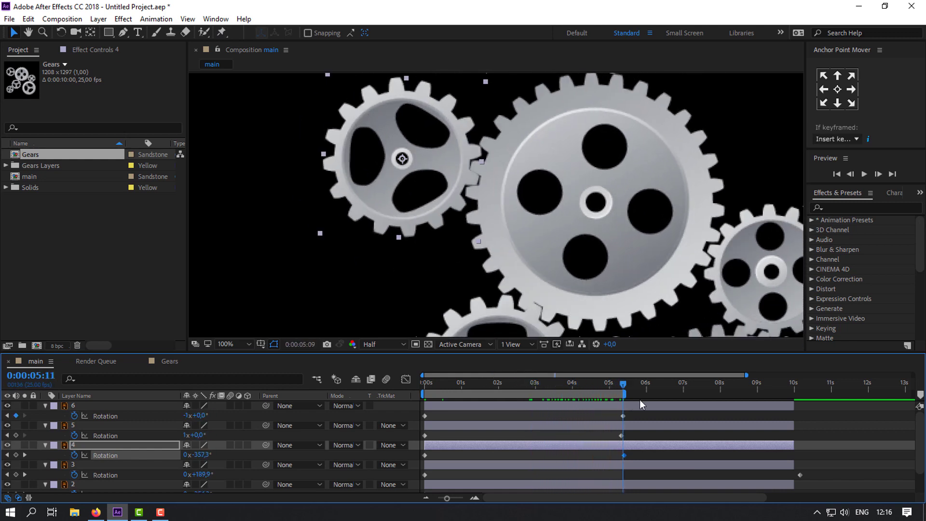
key("space")
key("Home")
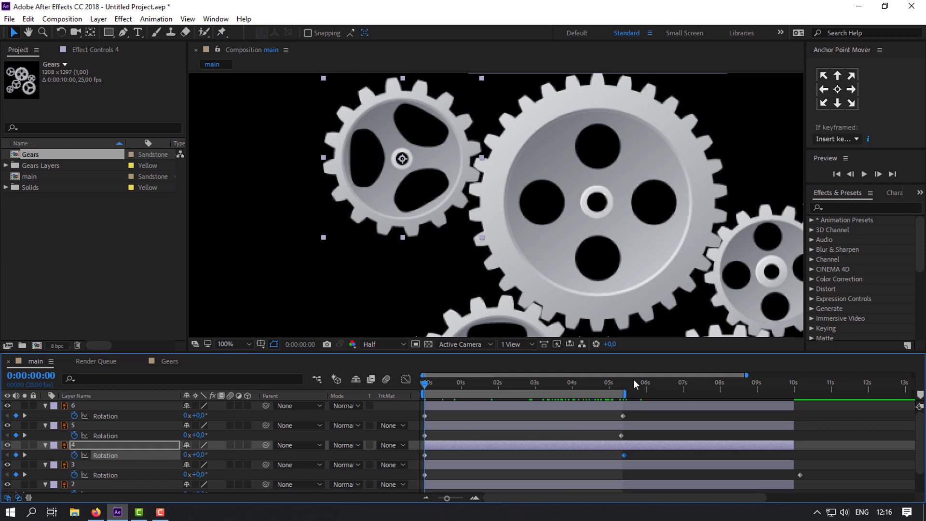
left_click(621, 384)
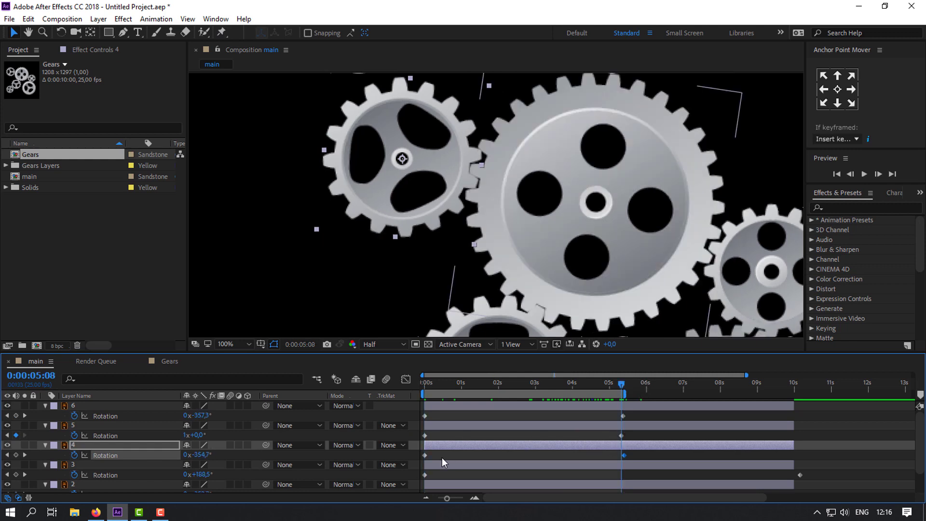
Step: Fit the whole composition in the viewer with Fit up to 100%, deselect layer 4, and preview all six gears turning together
left_click(231, 344)
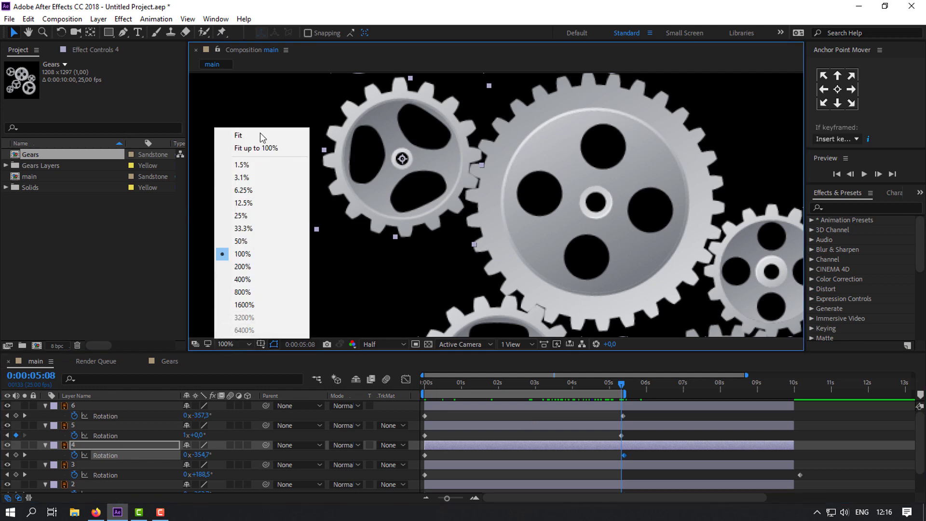
left_click(260, 148)
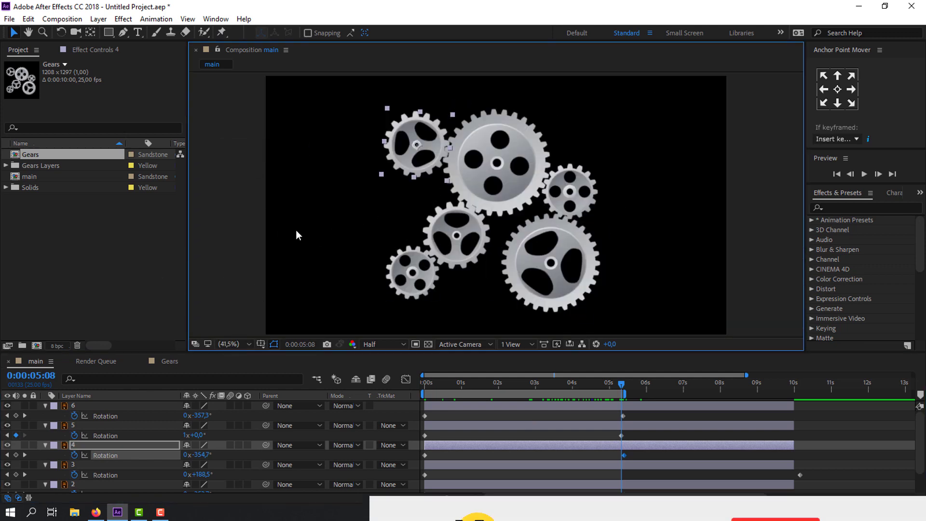
left_click(414, 418)
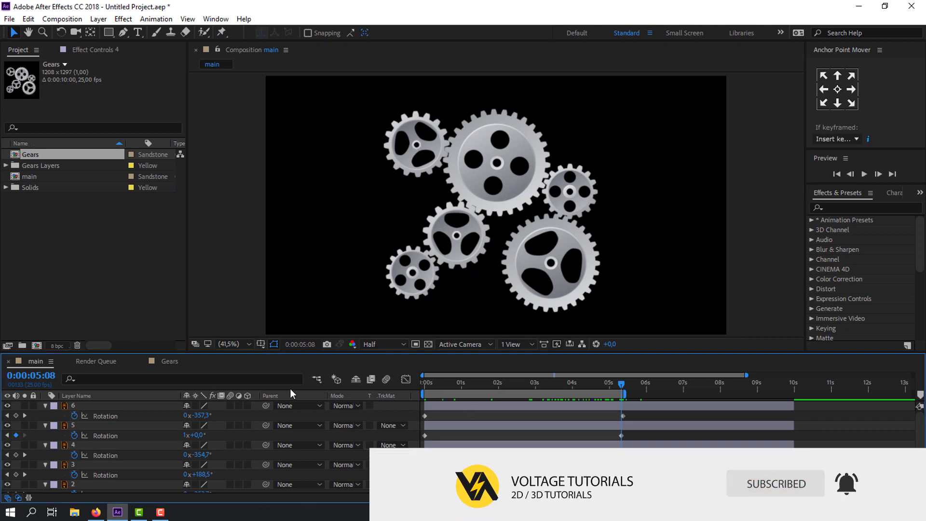
key("space")
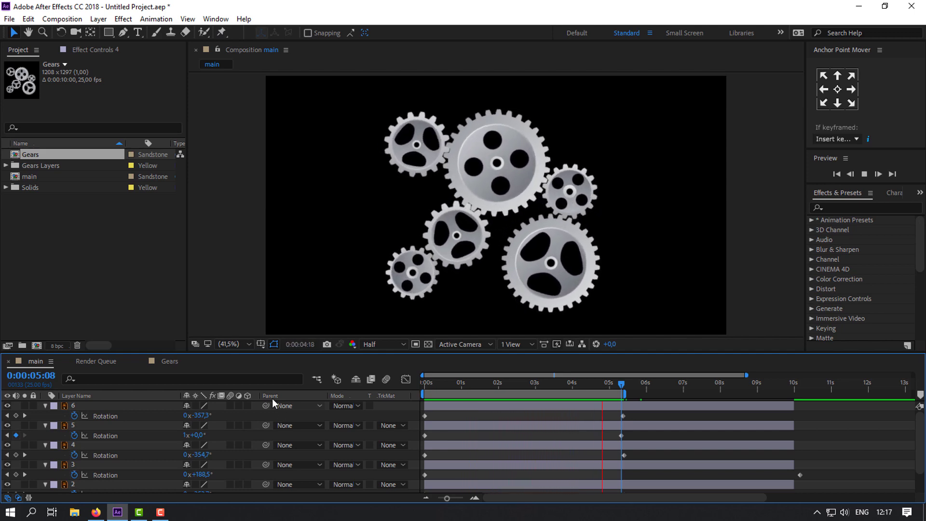
key("space")
Step: Collapse the Rotation properties of all six gear layers in the timeline
scroll(164, 442, "down", 2)
left_click(105, 437)
key("ctrl+a")
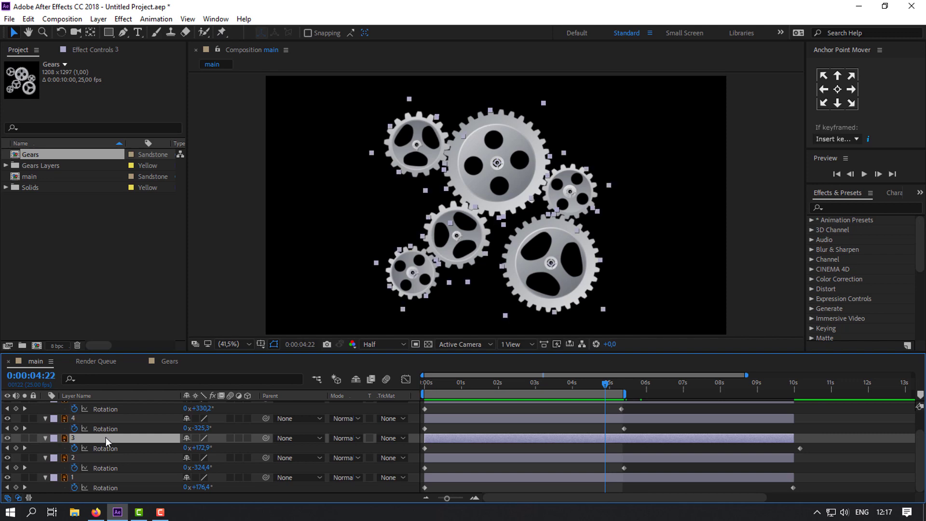
key("r")
Step: Create a new solid with the default settings and place it beneath all the gear layers as a background
right_click(109, 479)
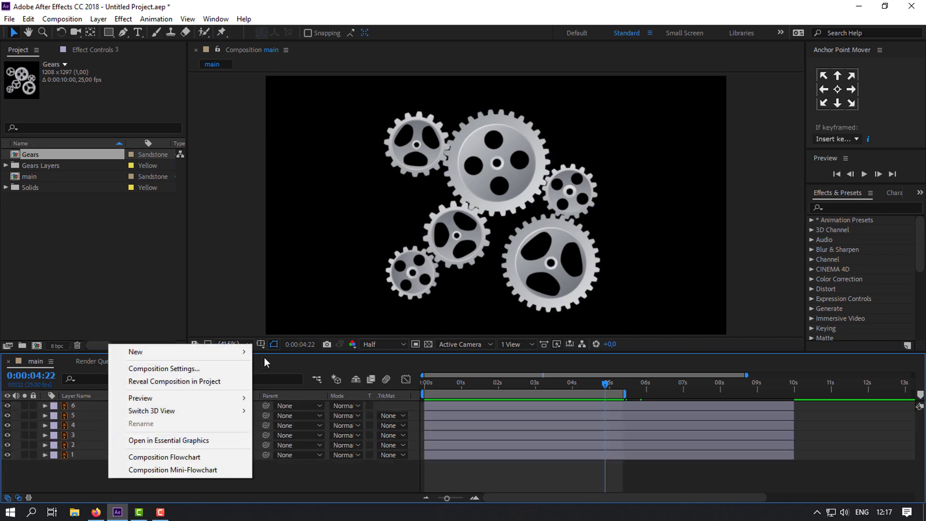
mouse_move(226, 351)
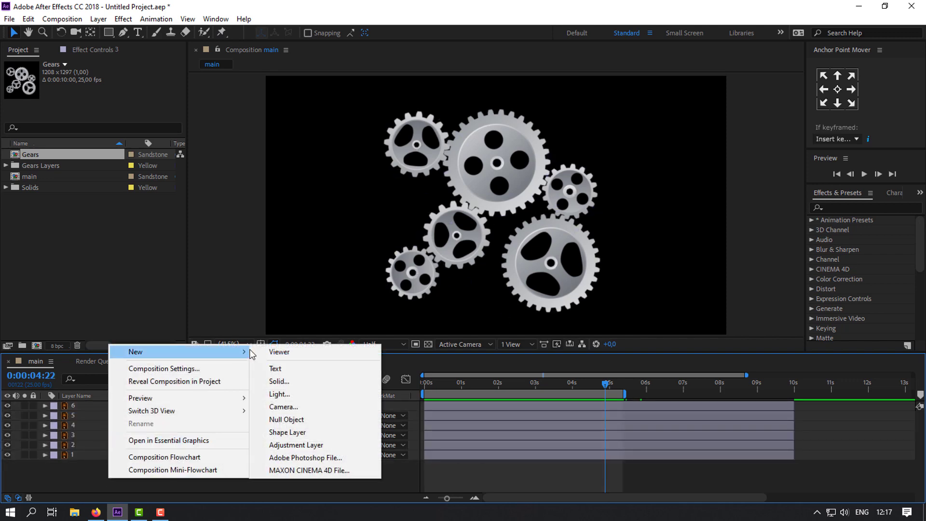
left_click(280, 382)
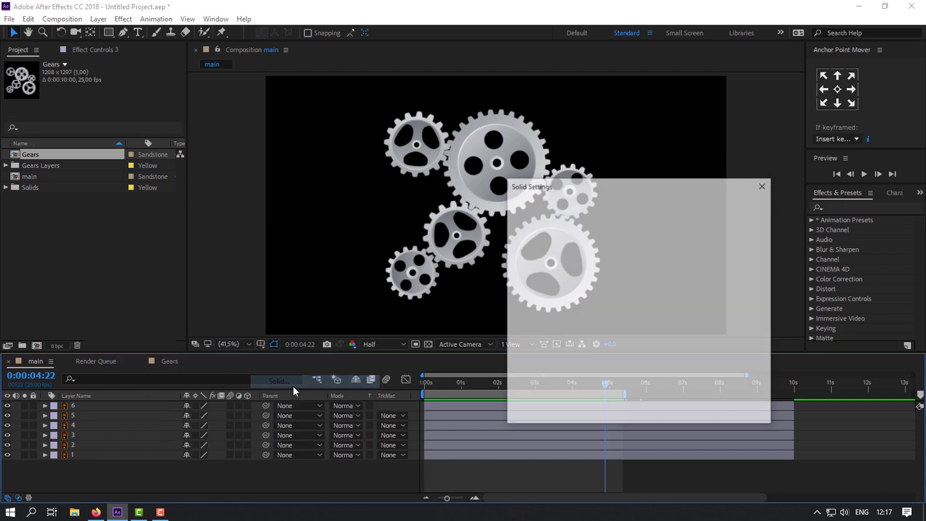
left_click(672, 409)
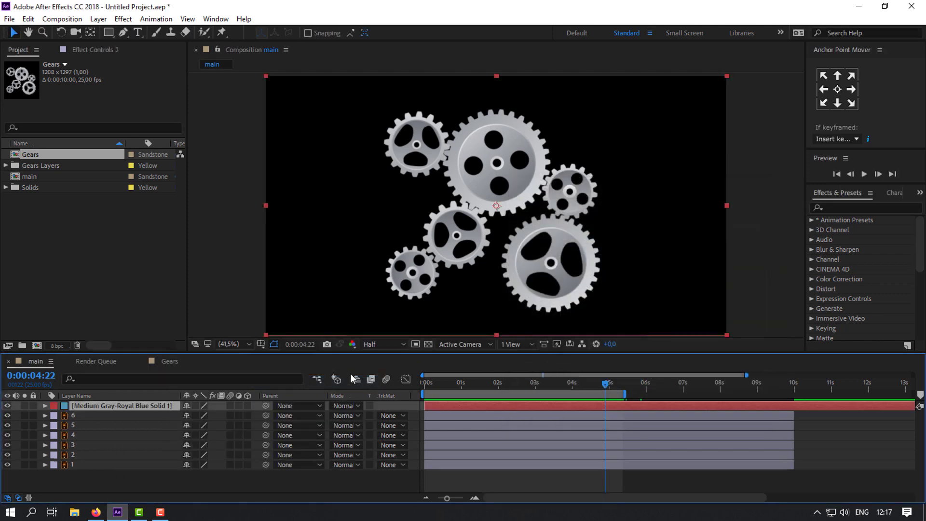
left_click_drag(153, 402, 145, 475)
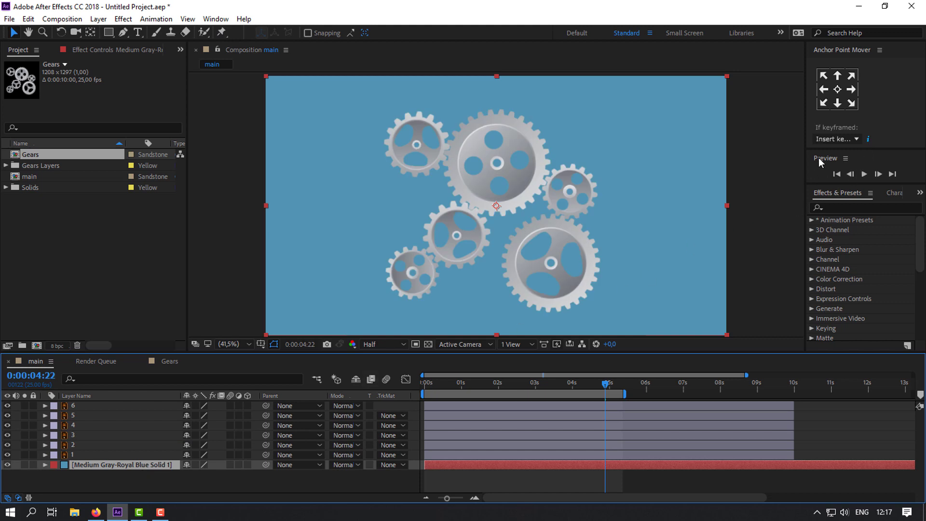
Step: Find the Gradient Ramp effect and apply it to the background solid
left_click(850, 206)
type("drop")
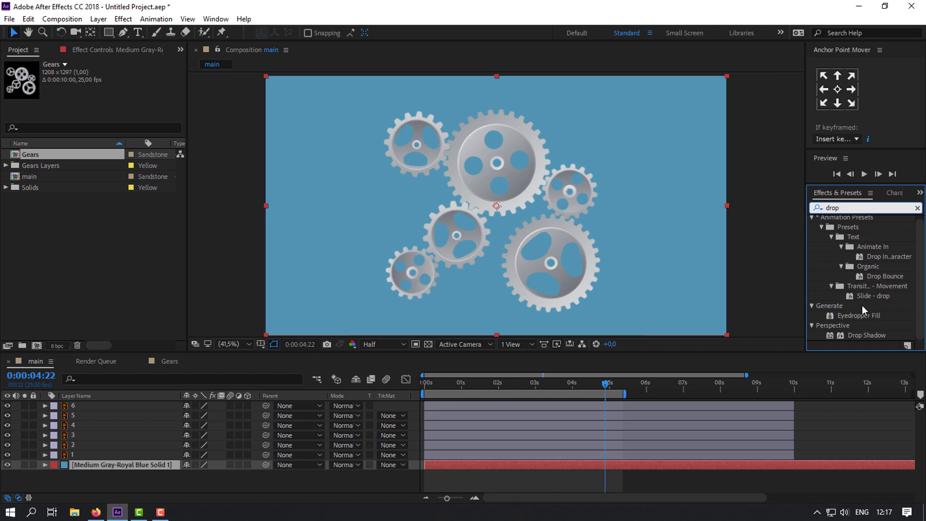
scroll(861, 306, "up", 1)
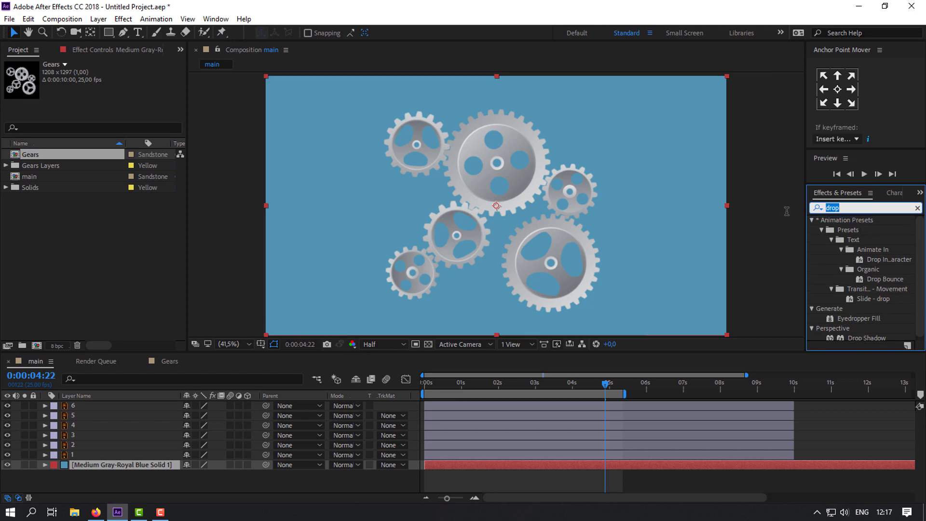
type("gradien")
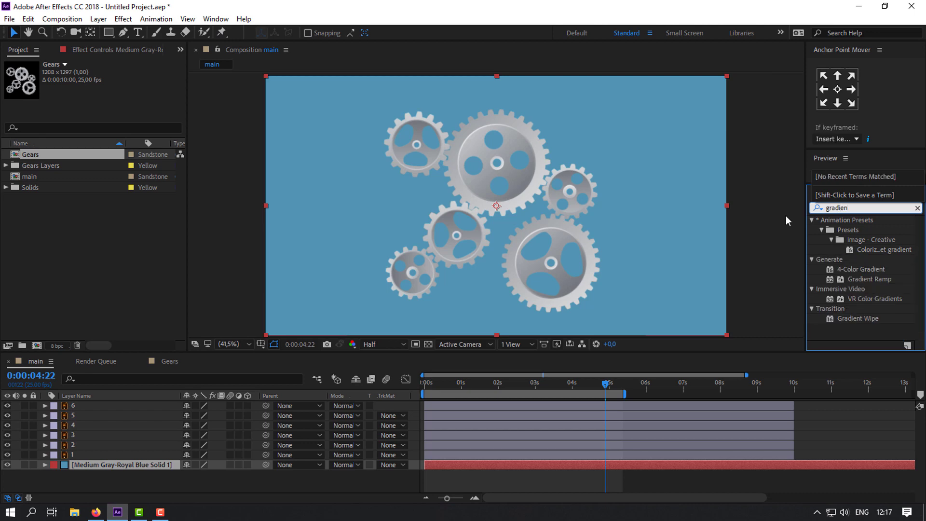
left_click_drag(876, 279, 107, 462)
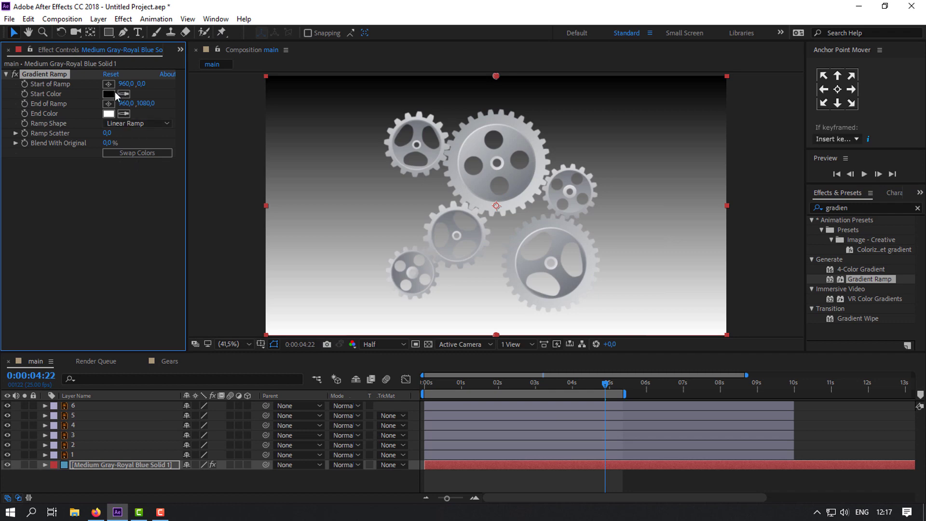
Step: Switch the gradient's ramp shape to Radial Ramp and set its end color to dark gray 333333
left_click(126, 123)
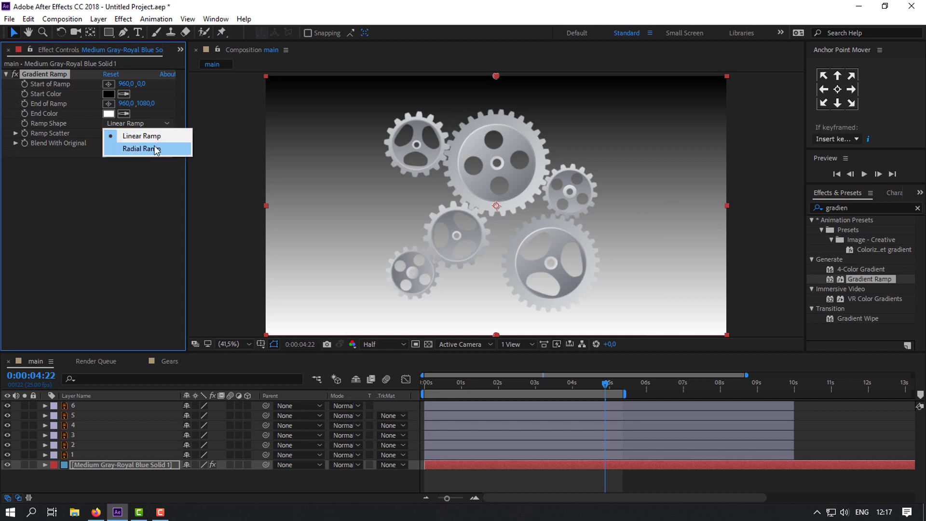
left_click(155, 149)
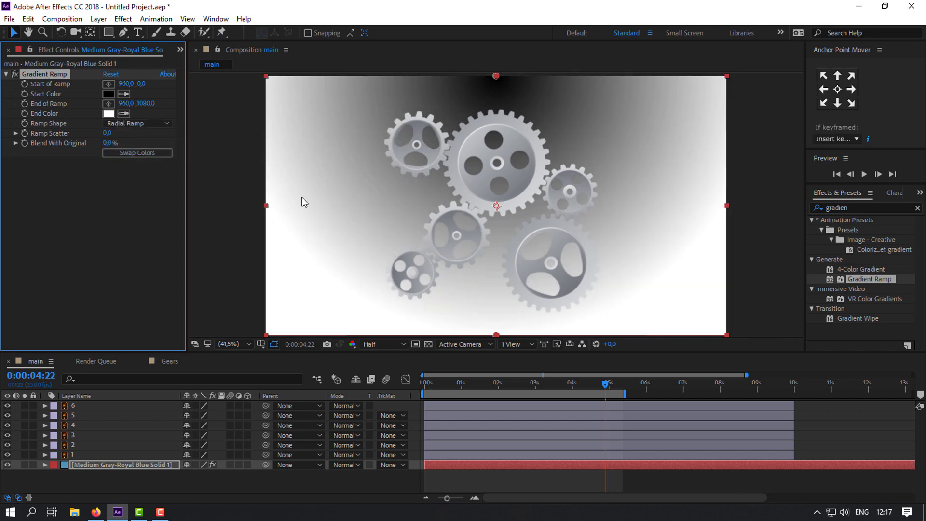
left_click(110, 113)
left_click_drag(153, 230, 100, 314)
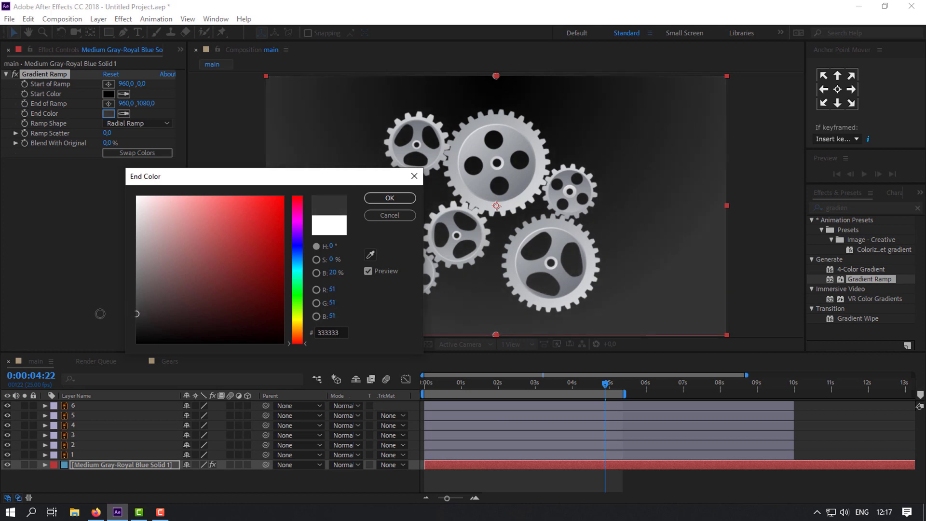
left_click(384, 197)
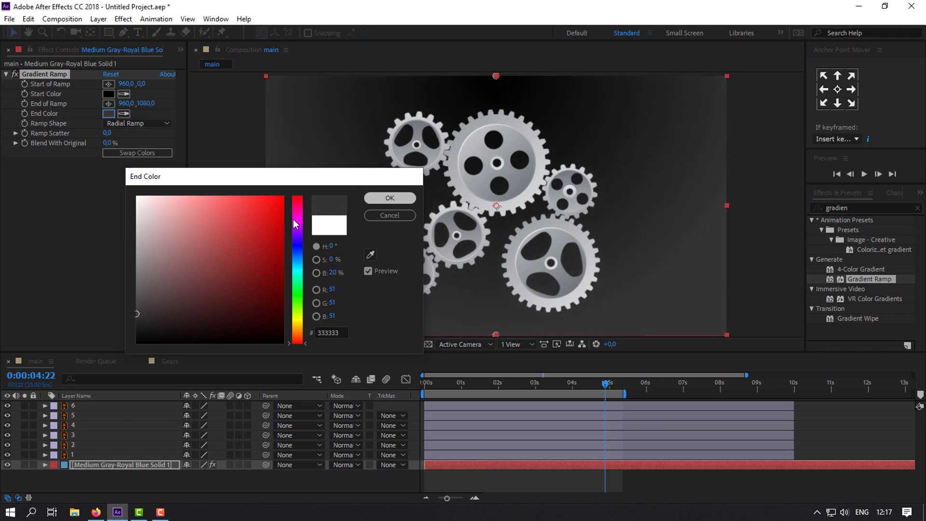
Step: Lighten the gradient's start color from black to a very dark gray
left_click(109, 95)
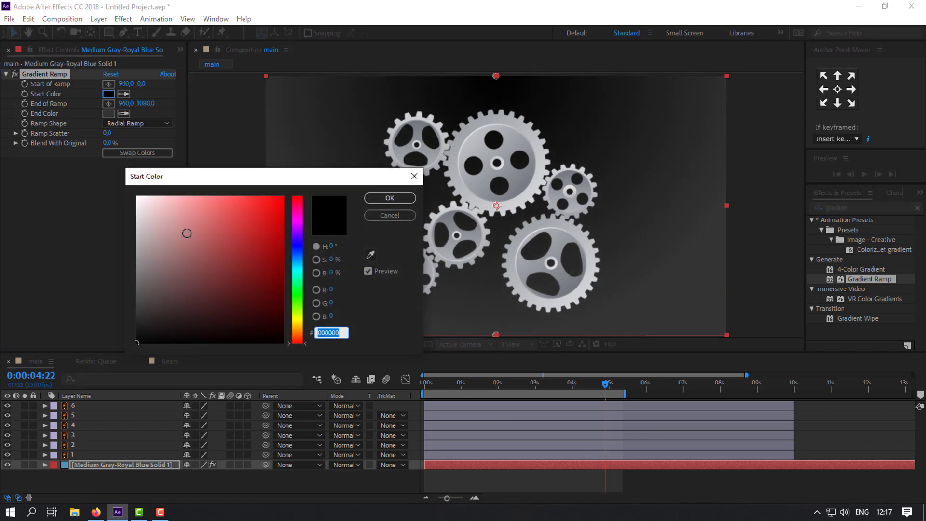
left_click(386, 198)
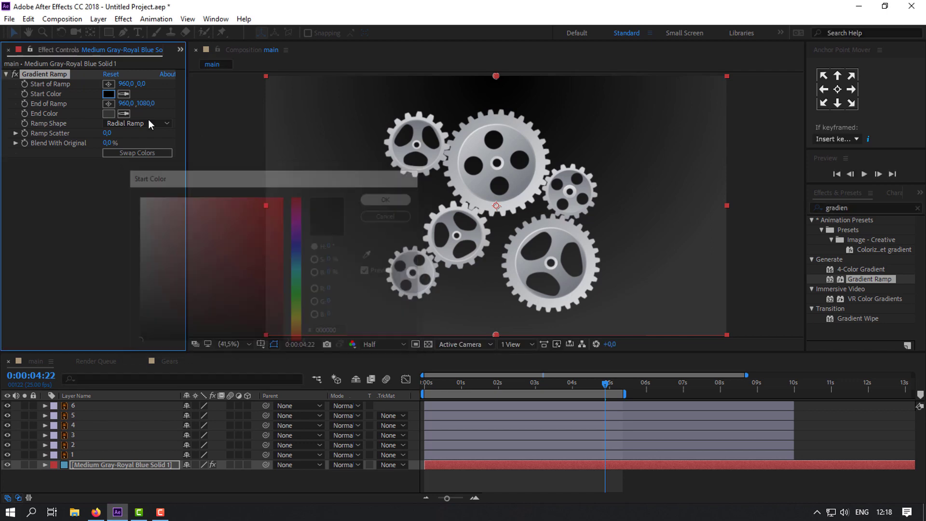
left_click(109, 94)
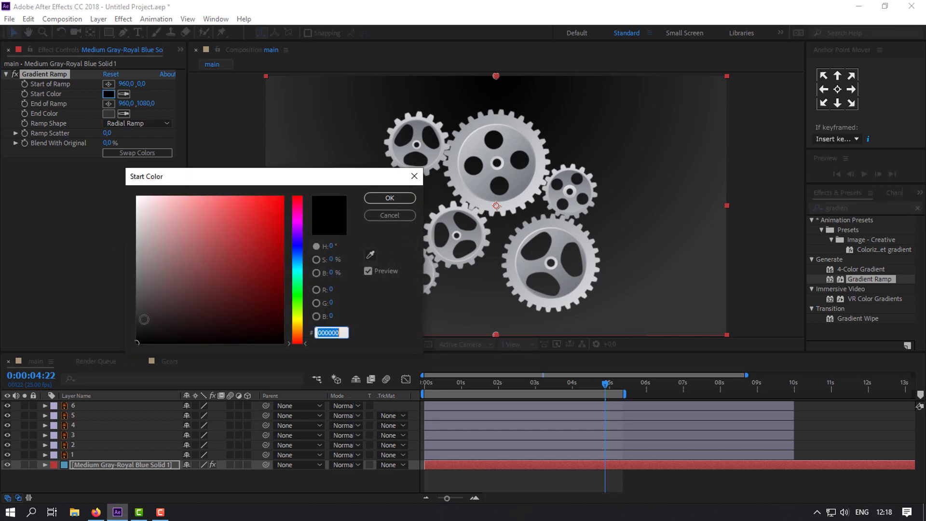
mouse_move(137, 342)
left_mouse_down()
mouse_move(131, 298)
mouse_move(108, 342)
mouse_move(97, 337)
left_mouse_up()
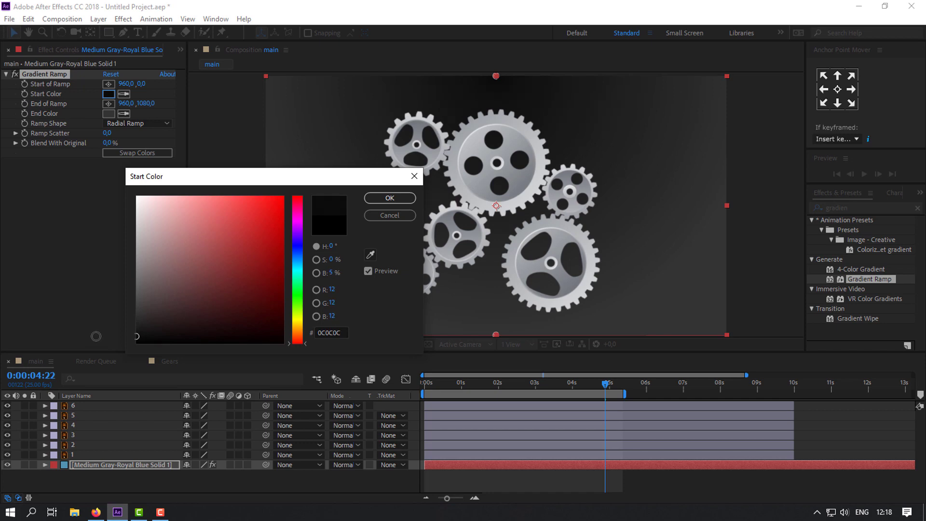
left_click_drag(96, 337, 91, 331)
left_click(395, 199)
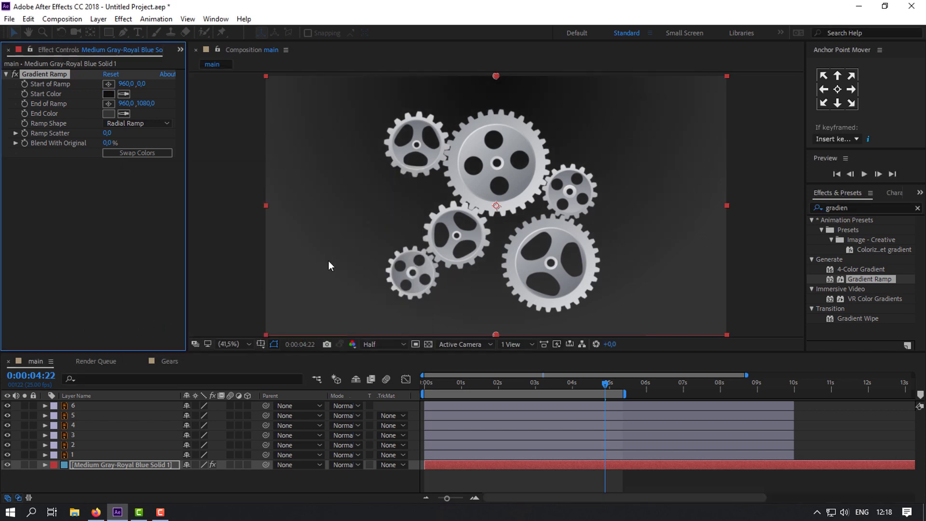
Step: Deselect the solid and preview the gears over the gradient background from the start of the timeline
left_click(233, 478)
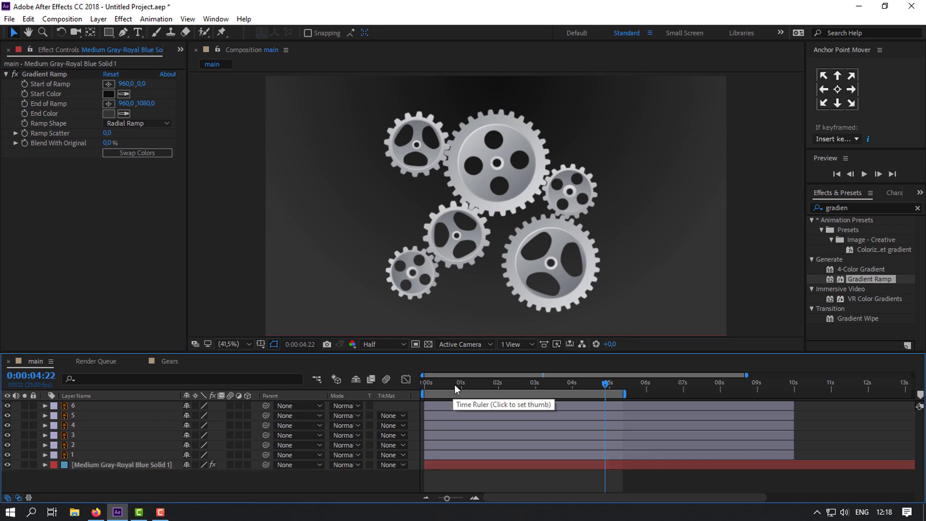
left_click(437, 382)
key("Home")
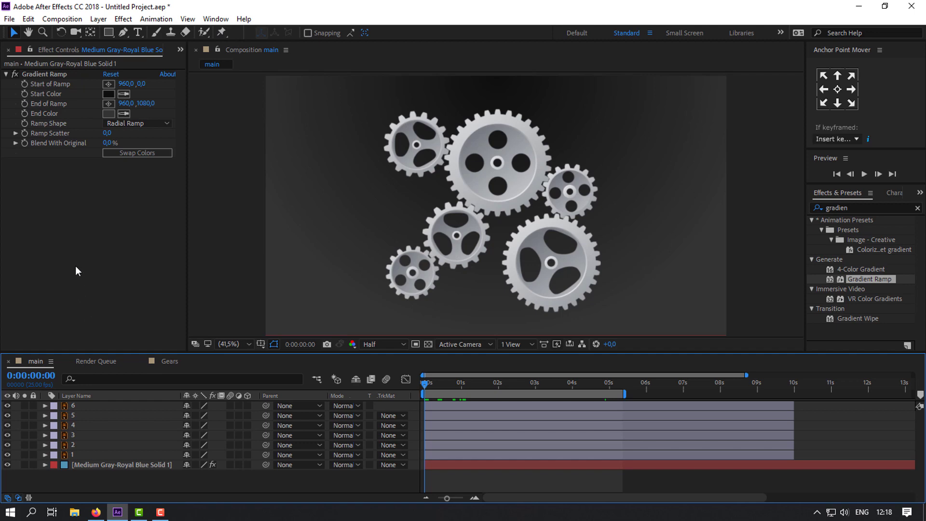
key("space")
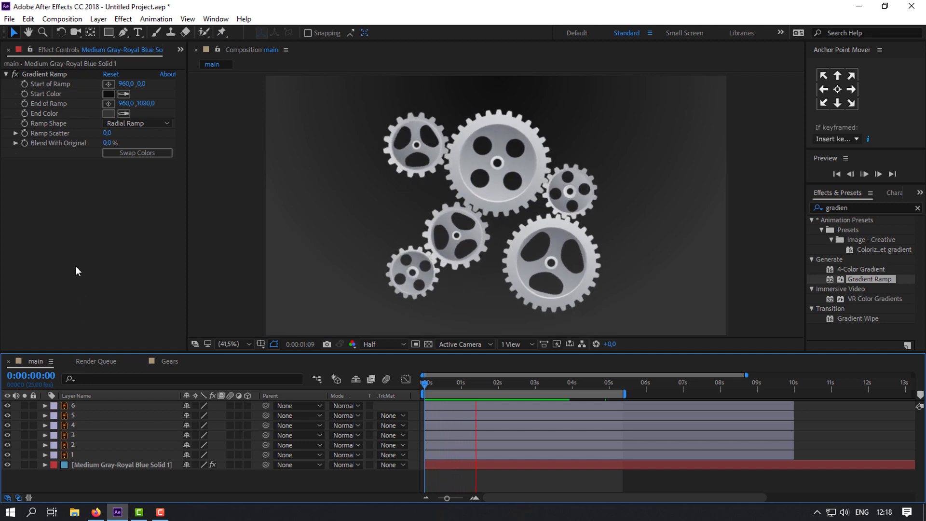